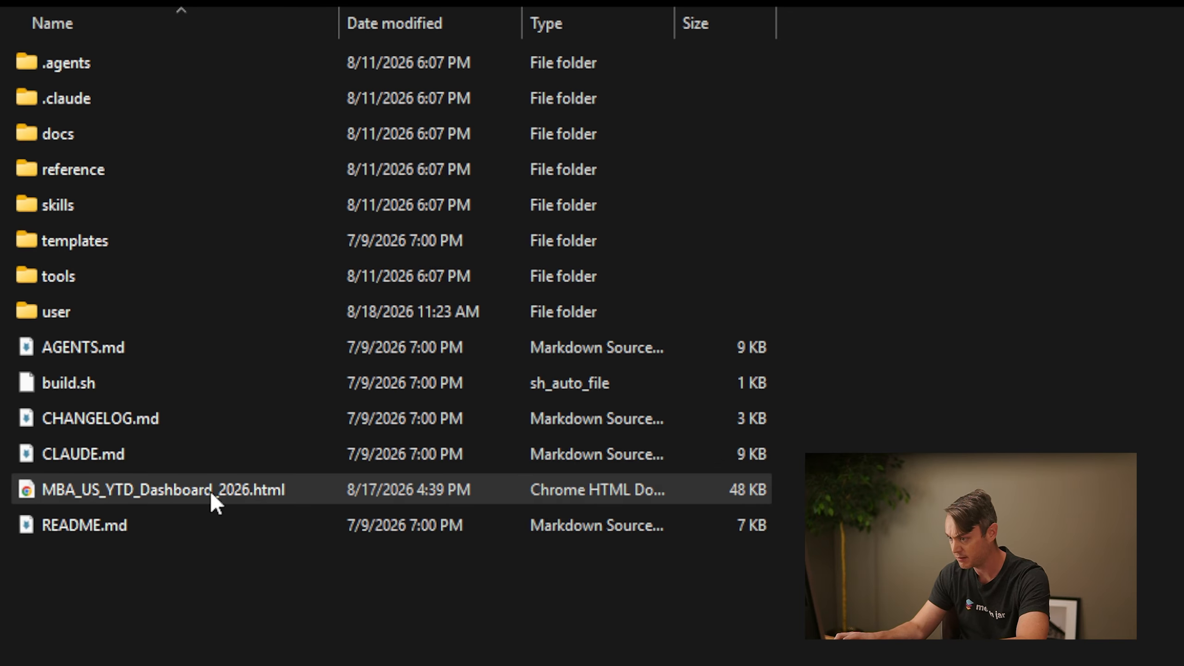
Create a folder named "Q4 Sales" inside the project's user folder
double_click(233, 498)
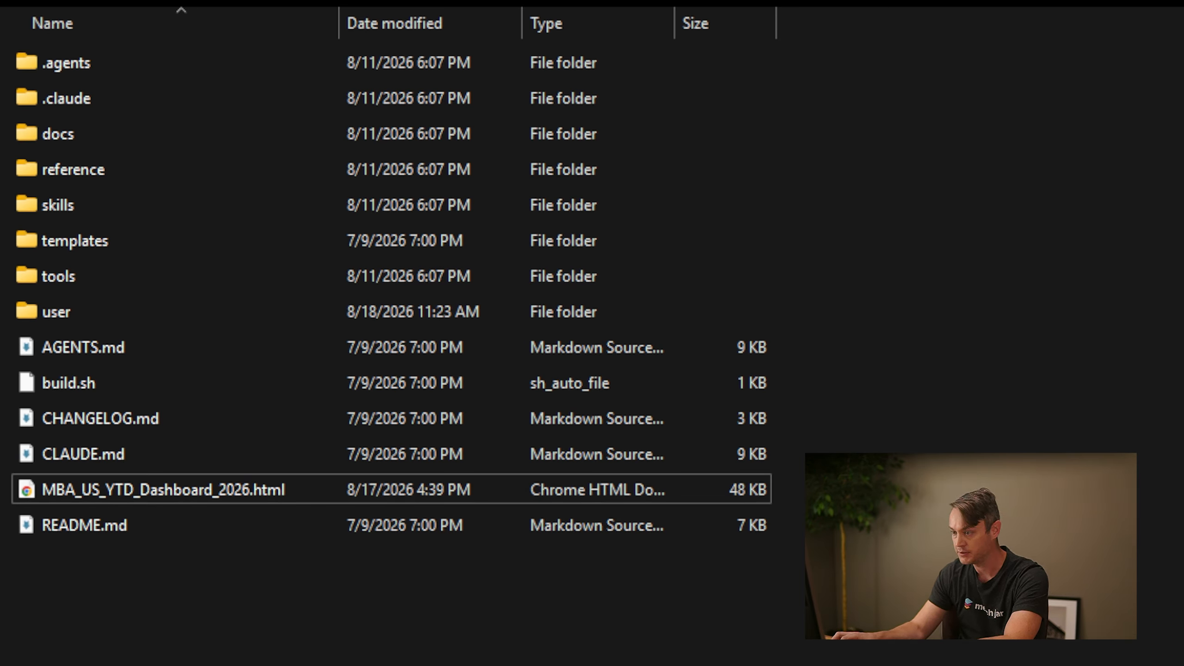
double_click(74, 307)
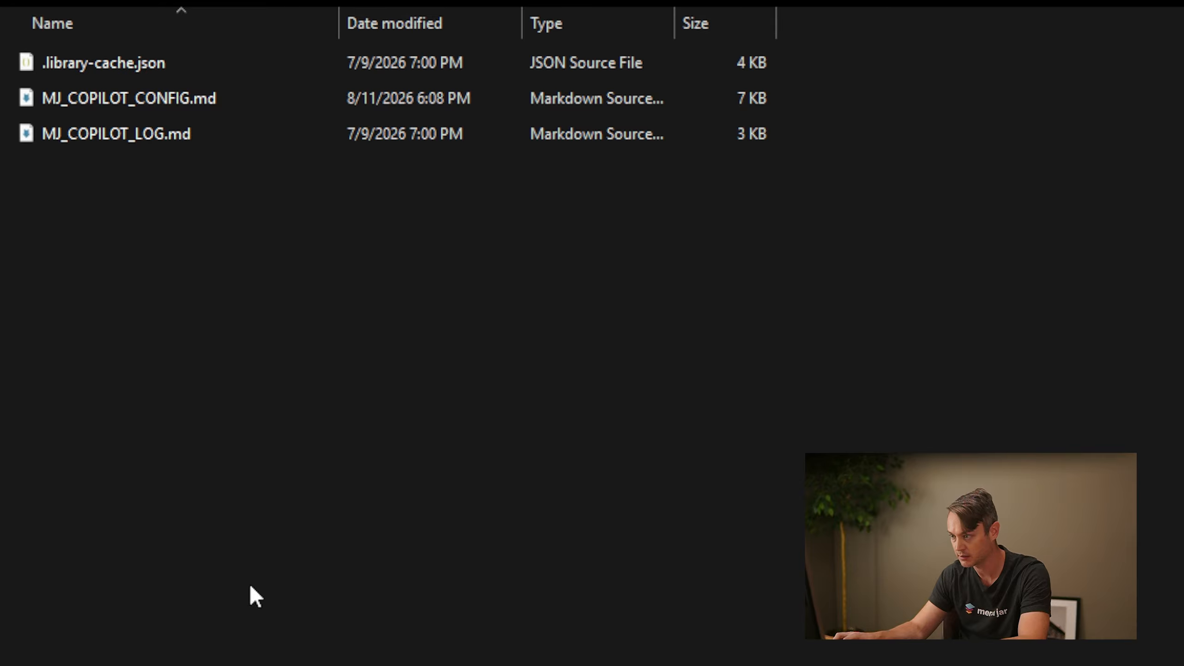
key("ctrl+shift+n")
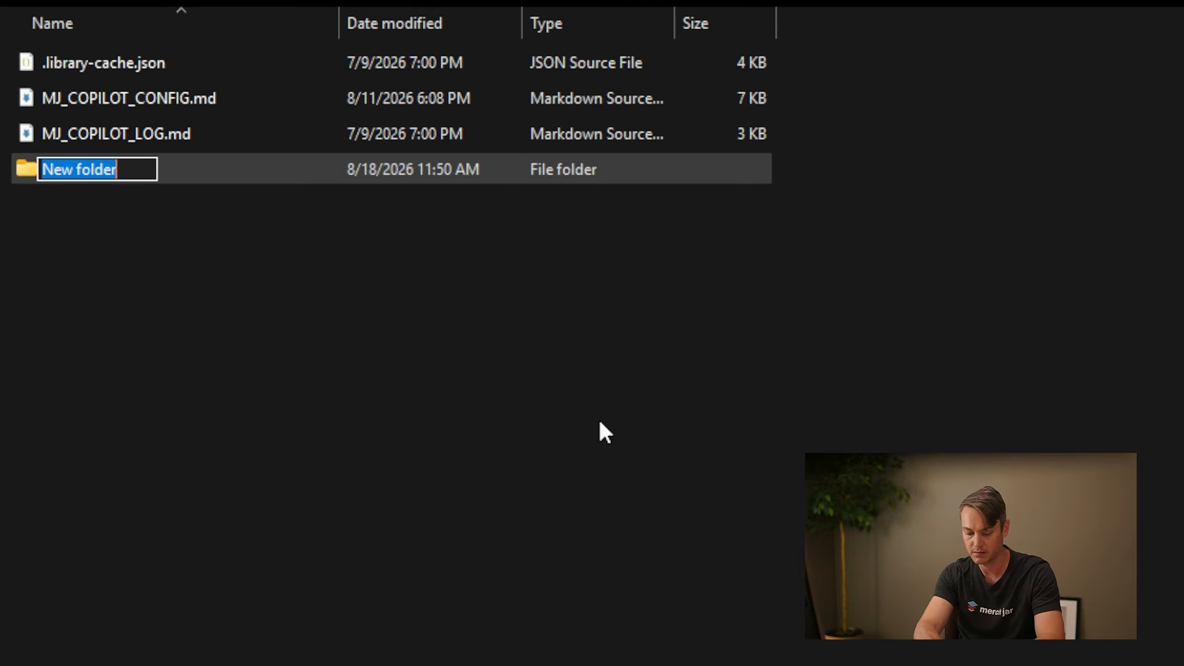
type("Q4 Sales")
key("Return")
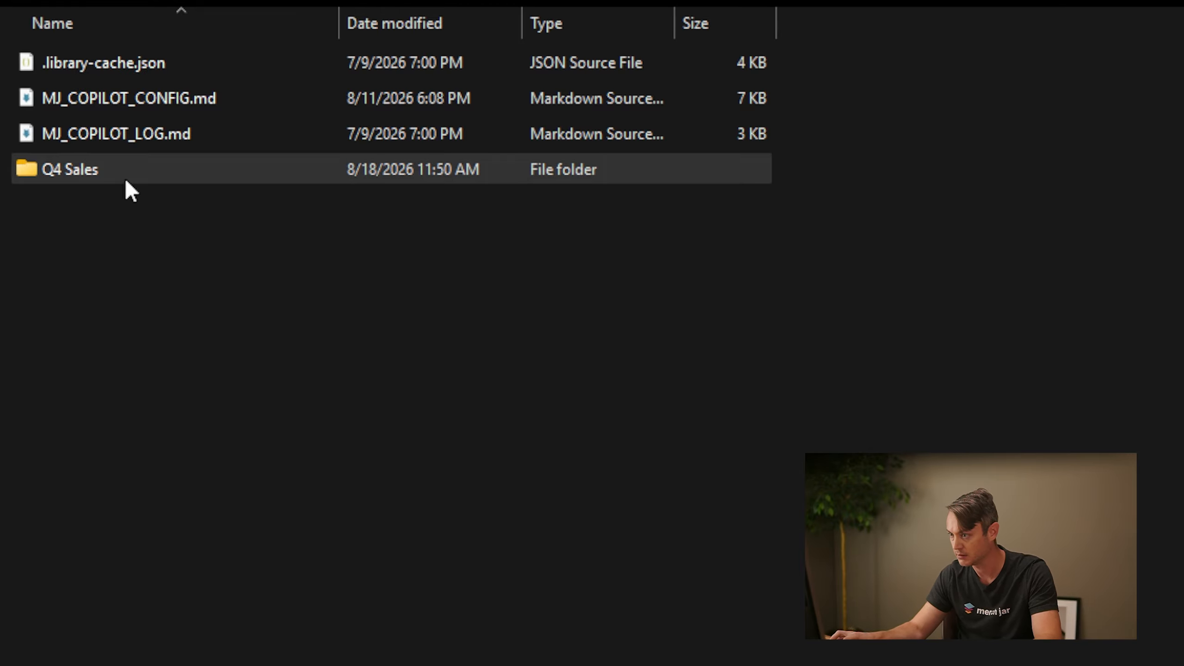
Paste the copied Q4 sales reports for the last four years into the Q4 Sales folder
double_click(126, 182)
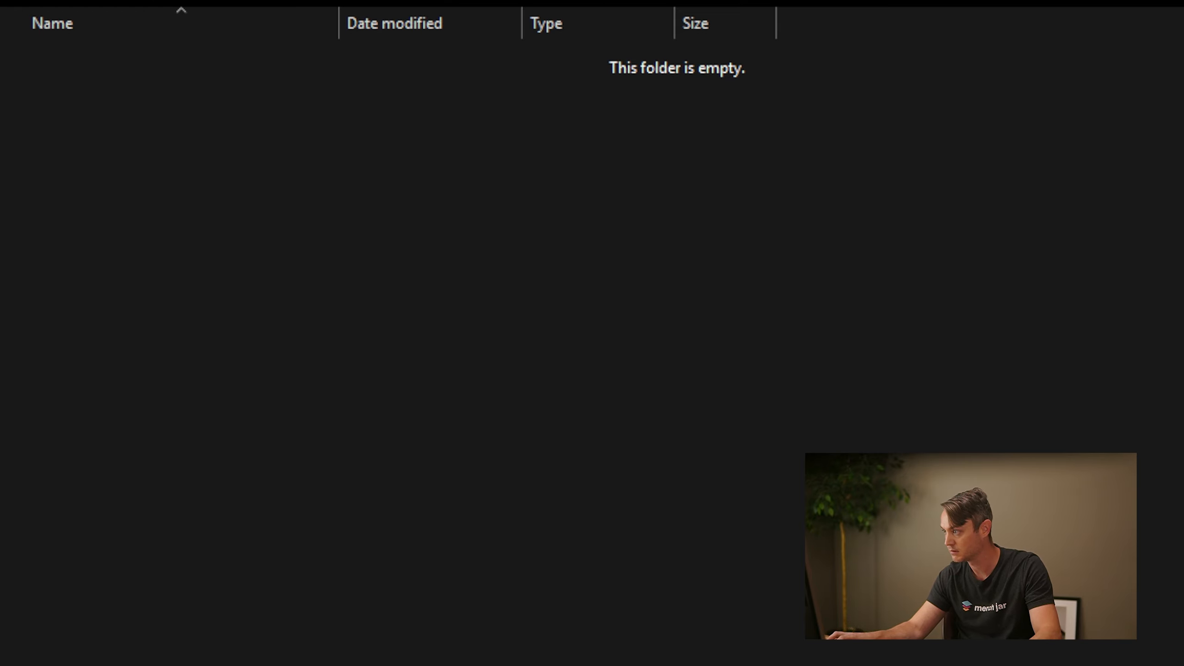
key("ctrl+v")
left_click(182, 227)
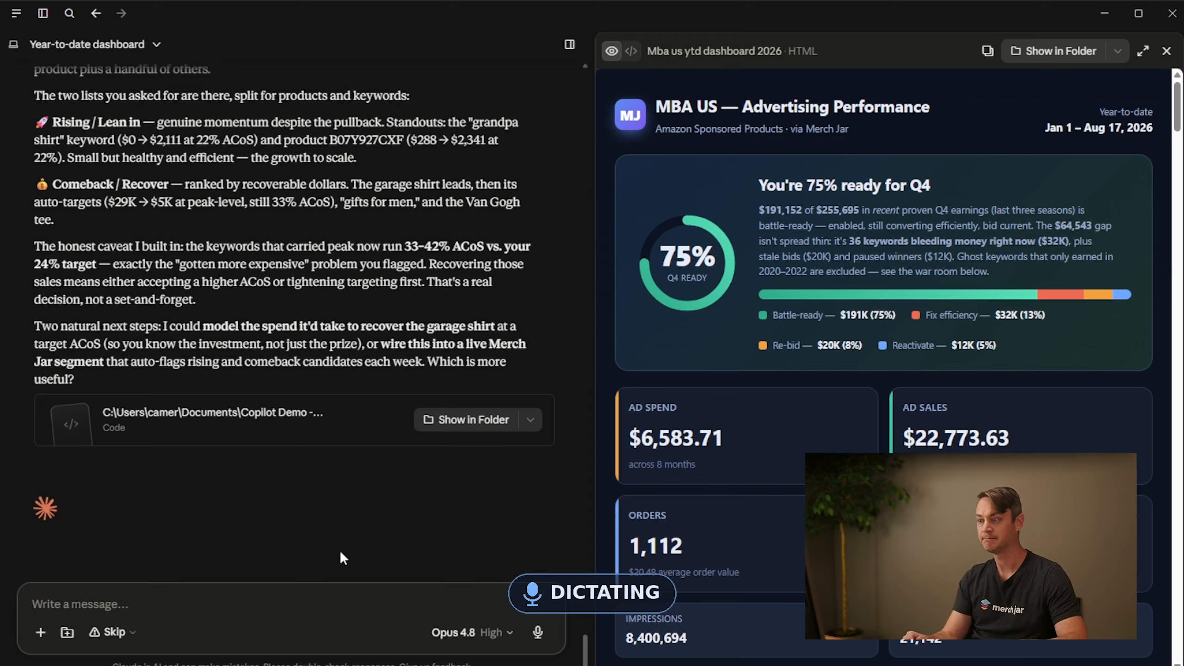
Ask Claude to use the new Q4 sales reports, reconsider the 24% target ACoS, and build total sales versus advertising into the dashboard
type("The new sections are good. I think we're missing some context still. I just added sales reports for the last four years. Each one is November to December, and I put that in the user folder under a Q4 sales folder so we have access to all that. The 24% target is my overall current target ACOS, but I'm not sure if that makes as much sense to use when it comes to Q4. With some of these products with the rising ACOS, we may need to be more aggressive. I don't want to be unprofitable when it comes to overall sales, but when it comes to rebuilding, it may be worth having a more aggressive target ACOS. Can you build in the total sales versus advertising information into this dashboard, or how would you go about doing that?")
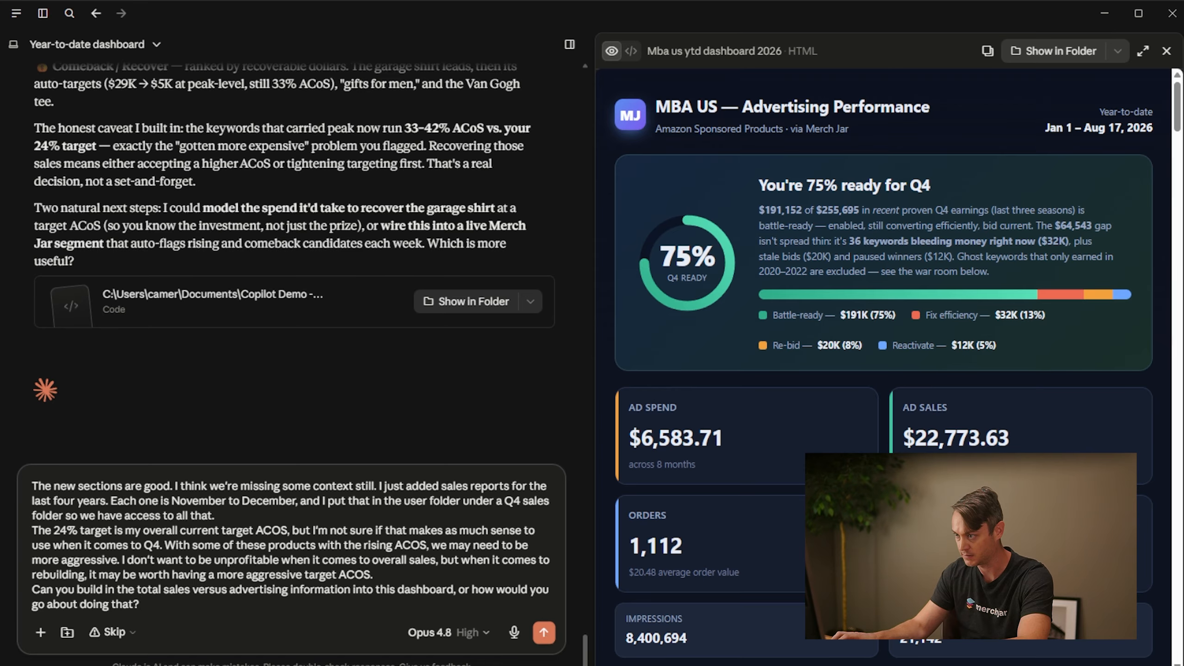
left_click(544, 633)
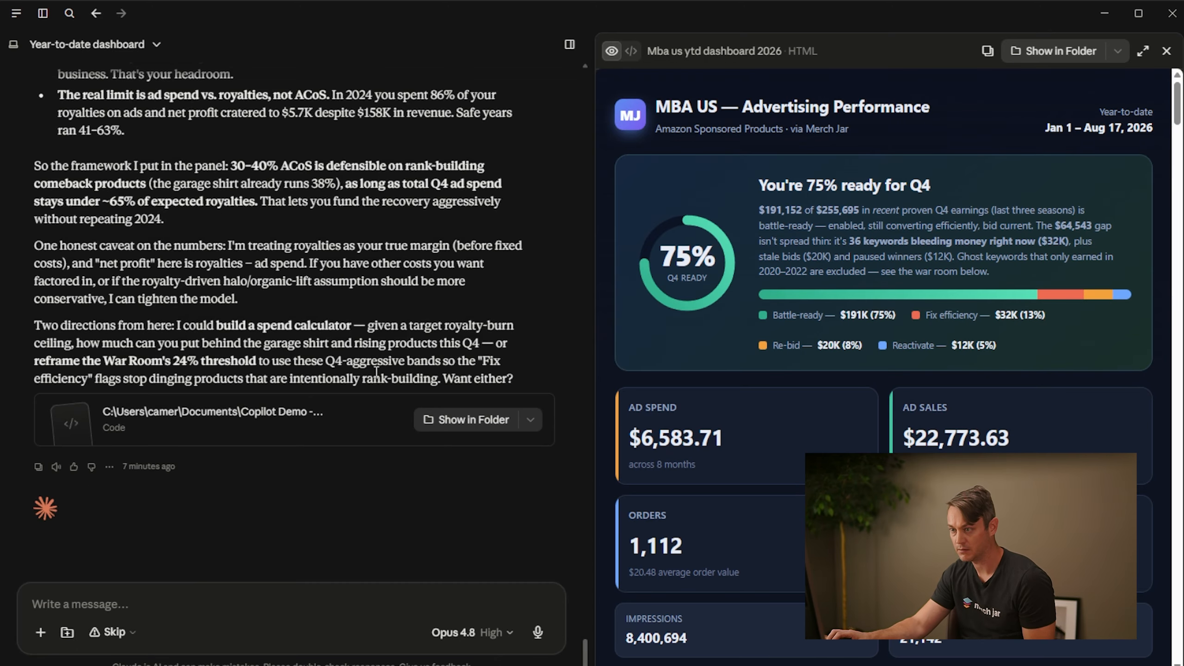
Read the chat reply about the added Ads in Context section and the aggressive Q4 target question
scroll(317, 438, "up", 5)
scroll(317, 443, "up", 5)
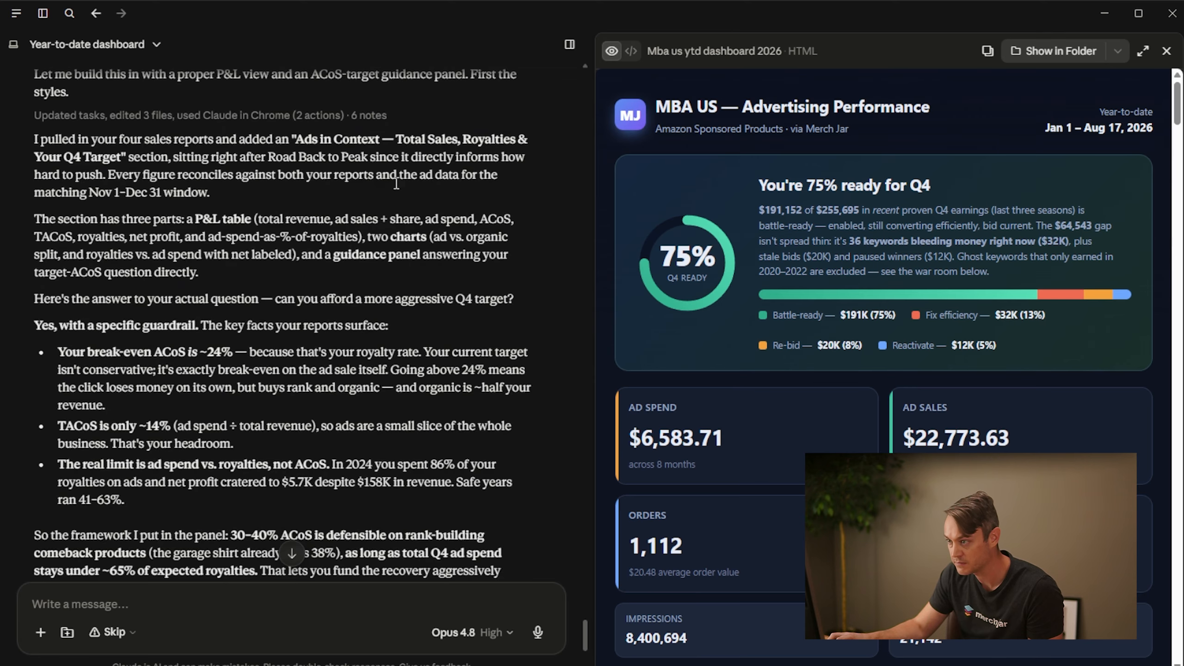
scroll(210, 204, "down", 3)
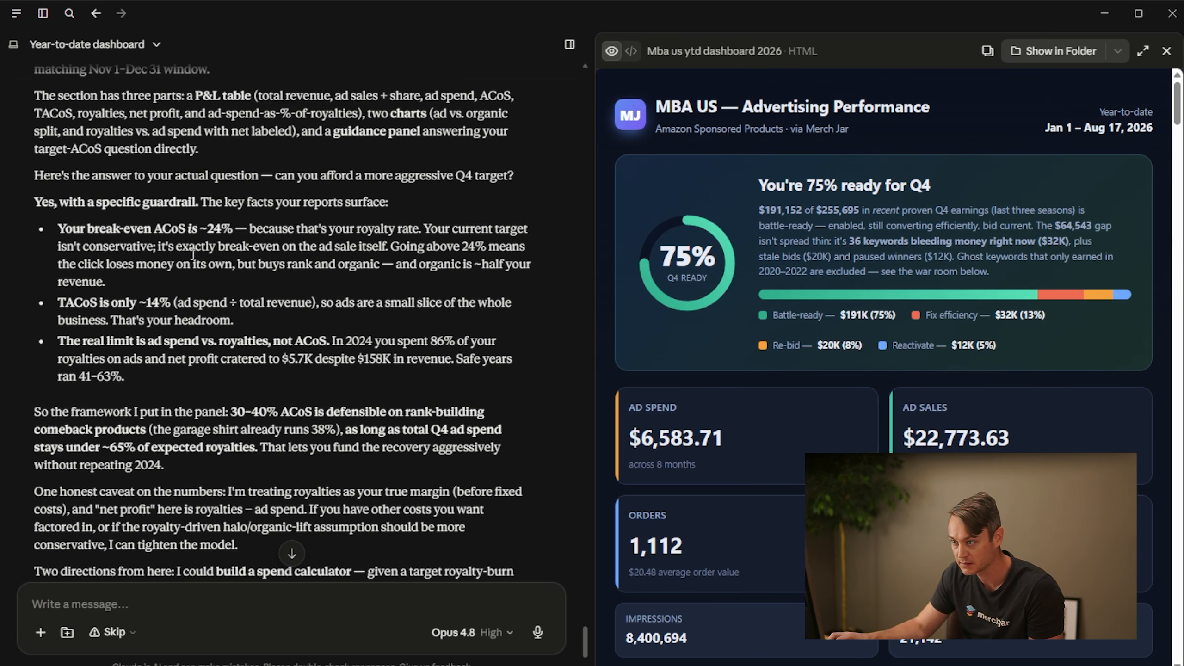
Expand the dashboard preview and examine its Ads in Context section, including the P&L table, charts and target ACoS answer
left_click(1142, 51)
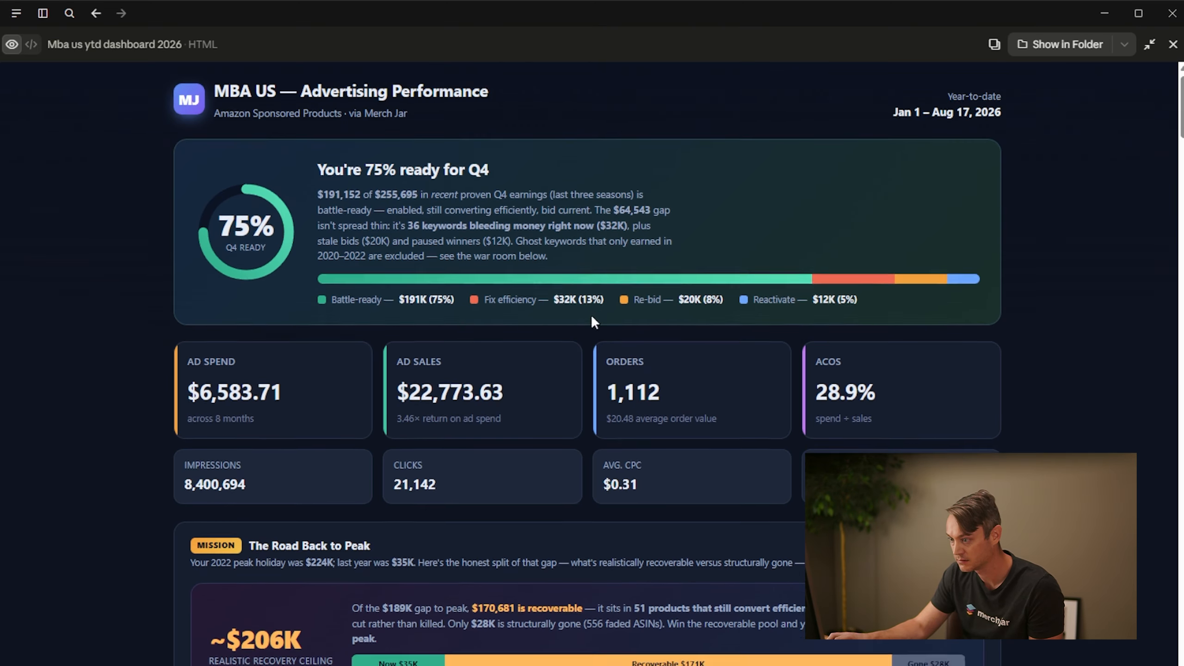
scroll(590, 315, "down", 10)
scroll(200, 272, "down", 15)
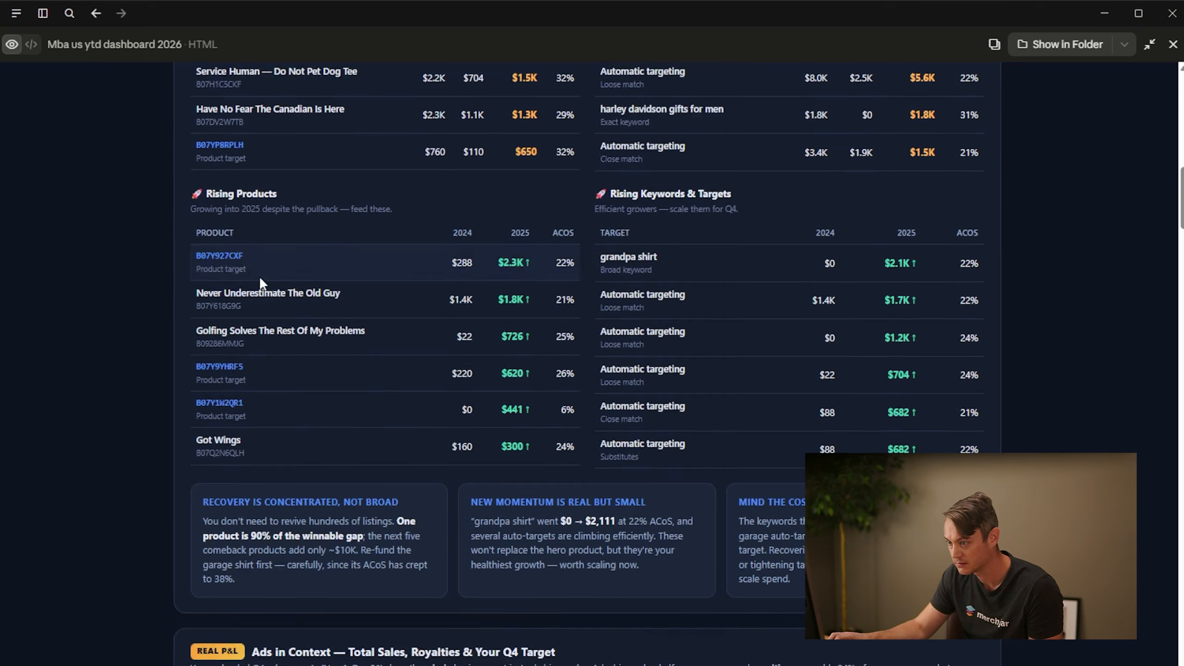
scroll(235, 303, "down", 3)
scroll(256, 167, "up", 3)
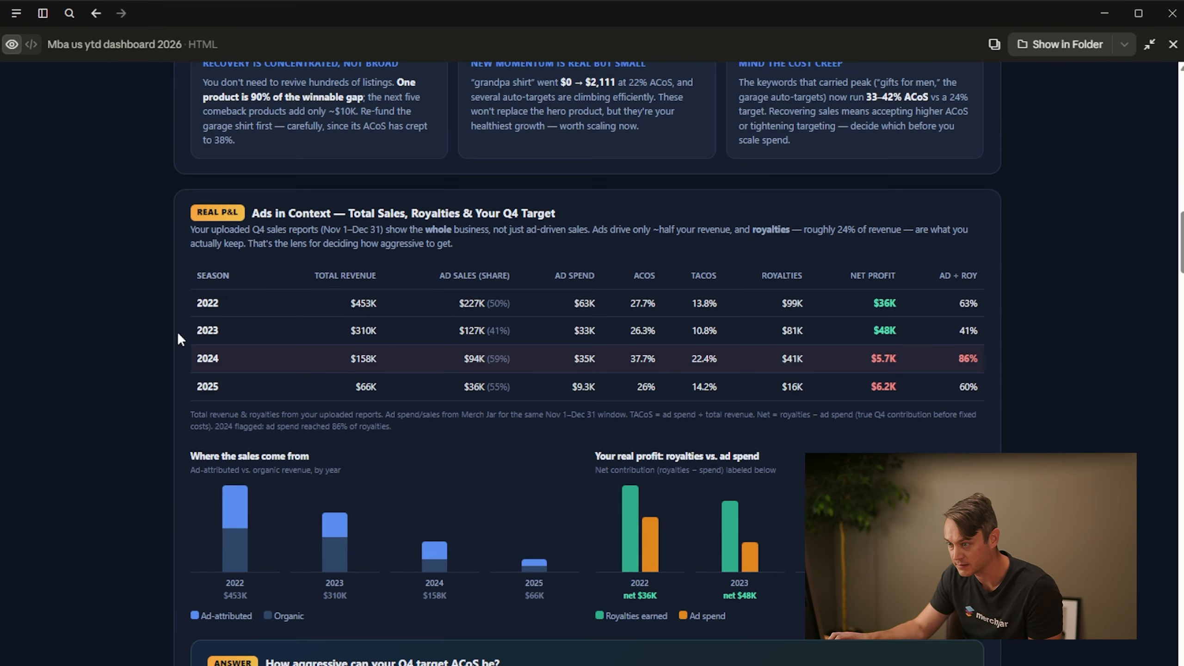
scroll(168, 430, "down", 3)
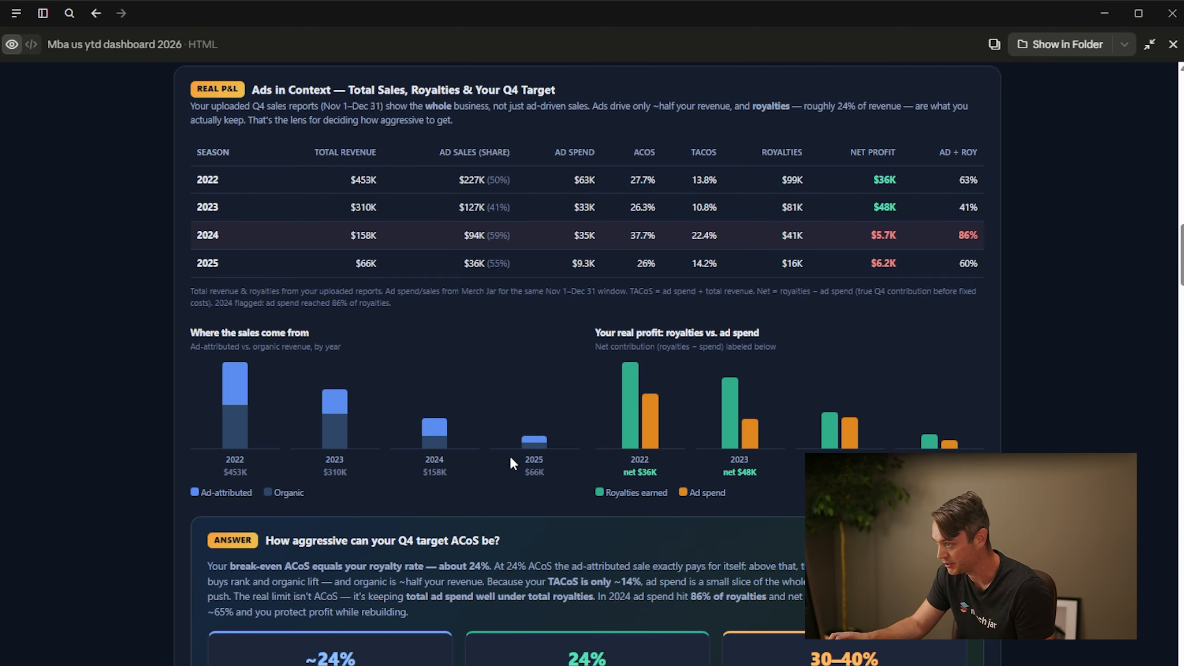
scroll(381, 428, "down", 6)
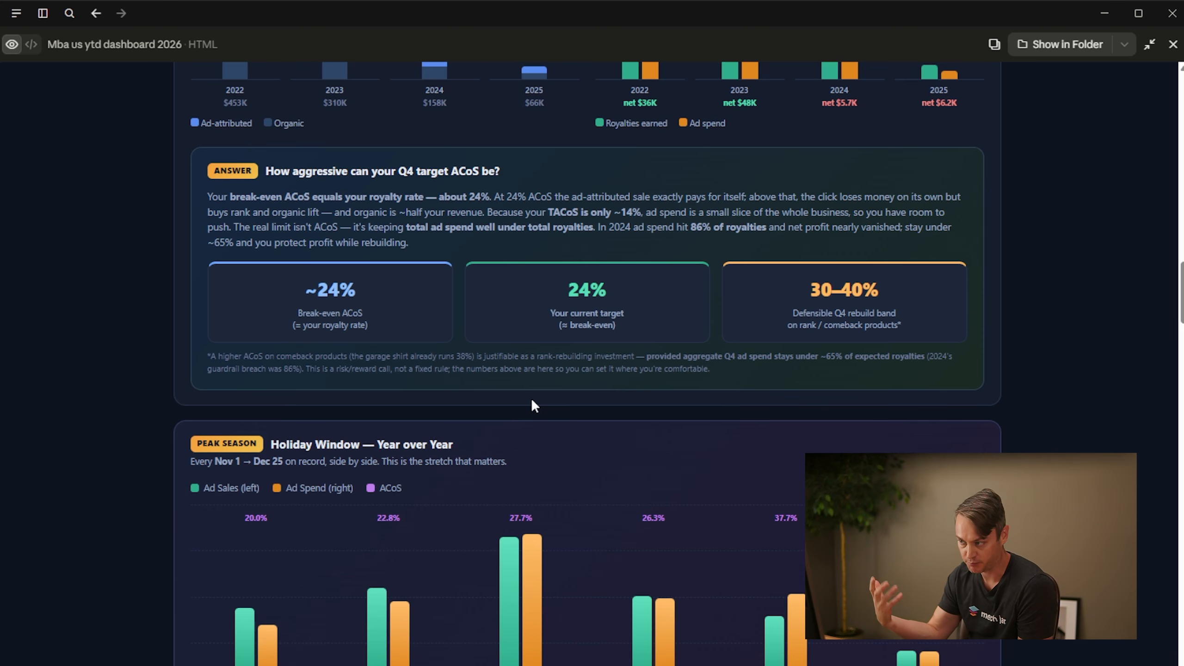
scroll(549, 382, "up", 20)
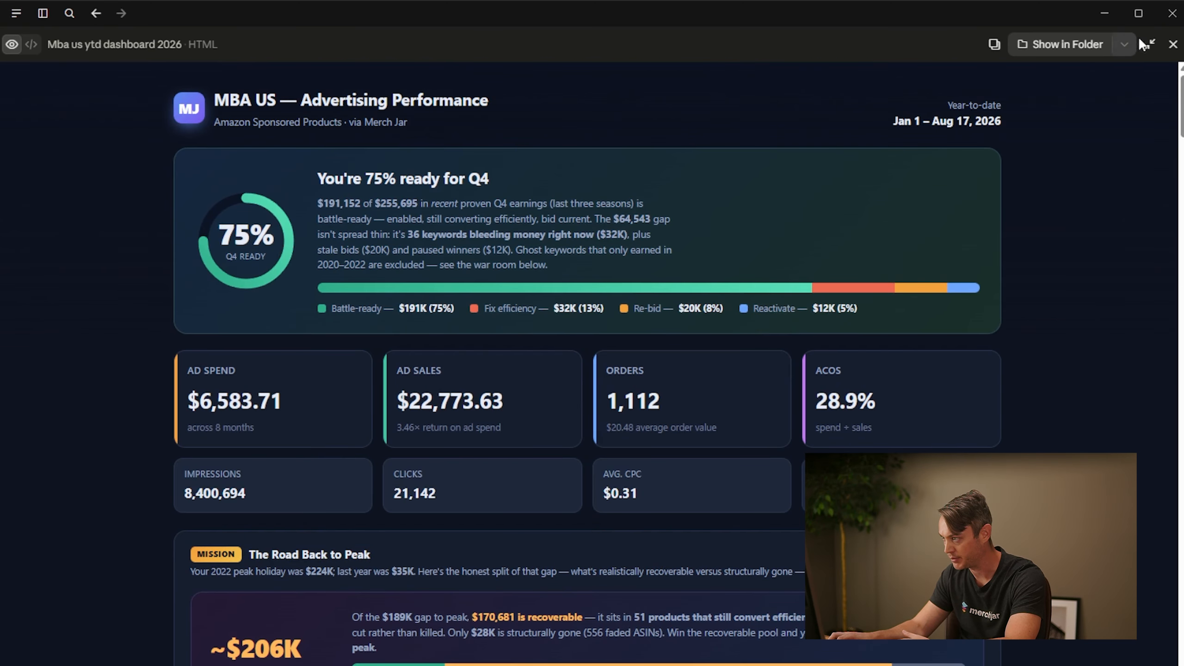
Return to the chat and read the reply's break-even ACoS, TACoS and ad spend guidance and its suggested next directions
left_click(1149, 44)
scroll(270, 357, "up", 5)
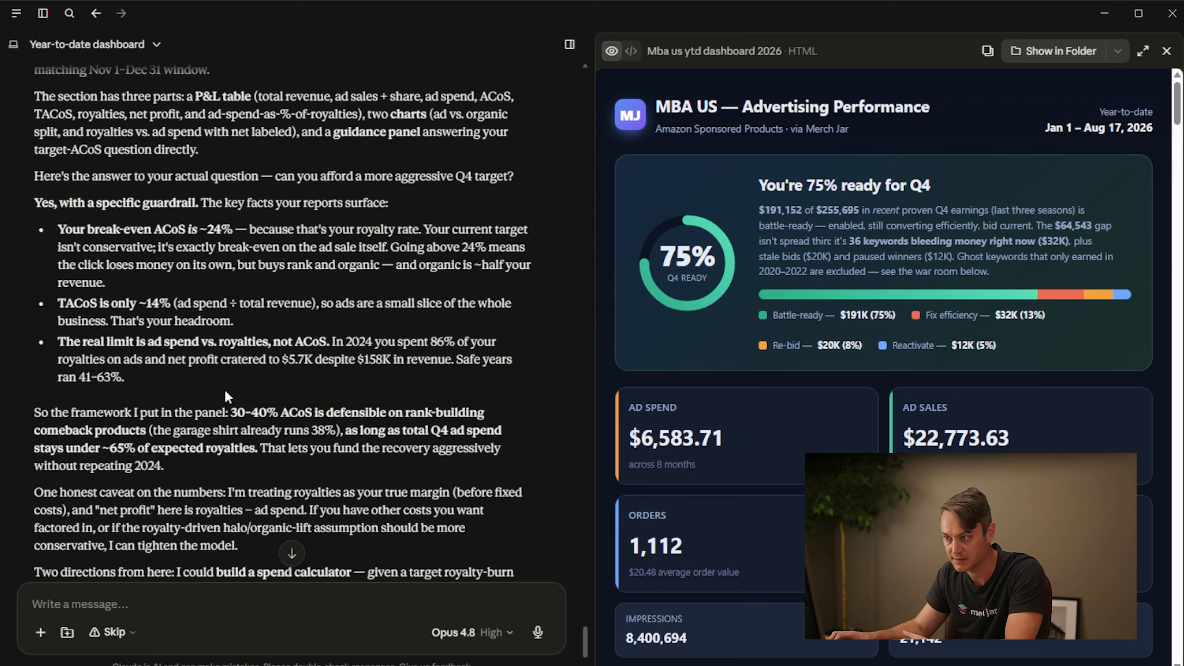
scroll(381, 304, "up", 3)
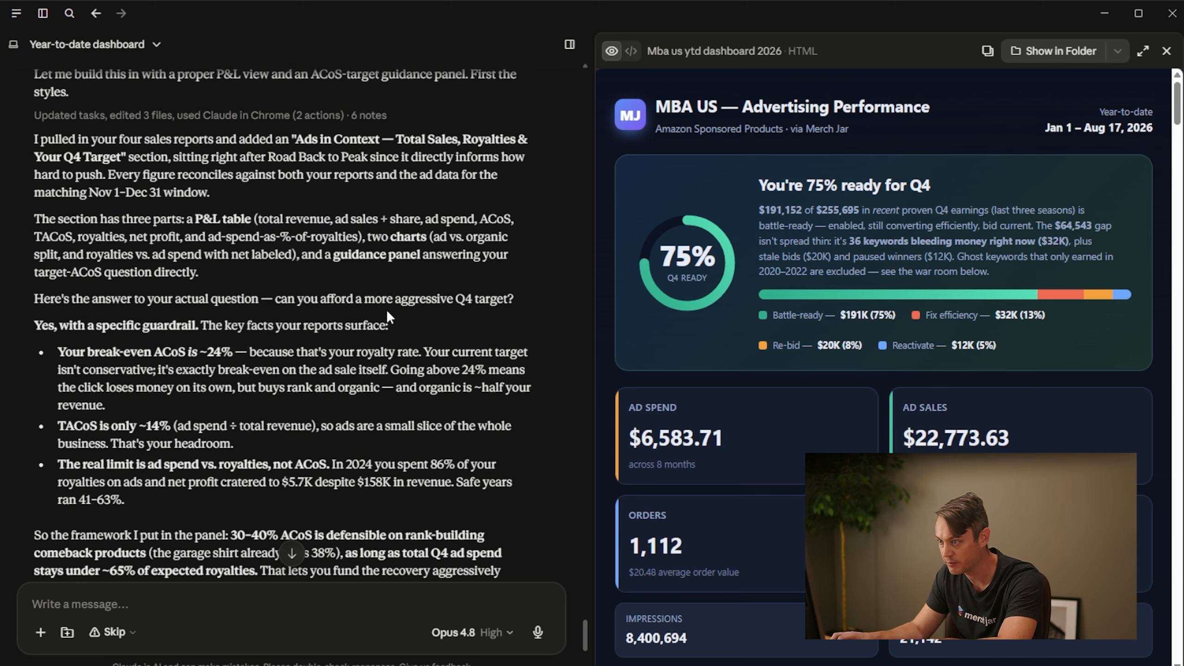
scroll(202, 282, "down", 3)
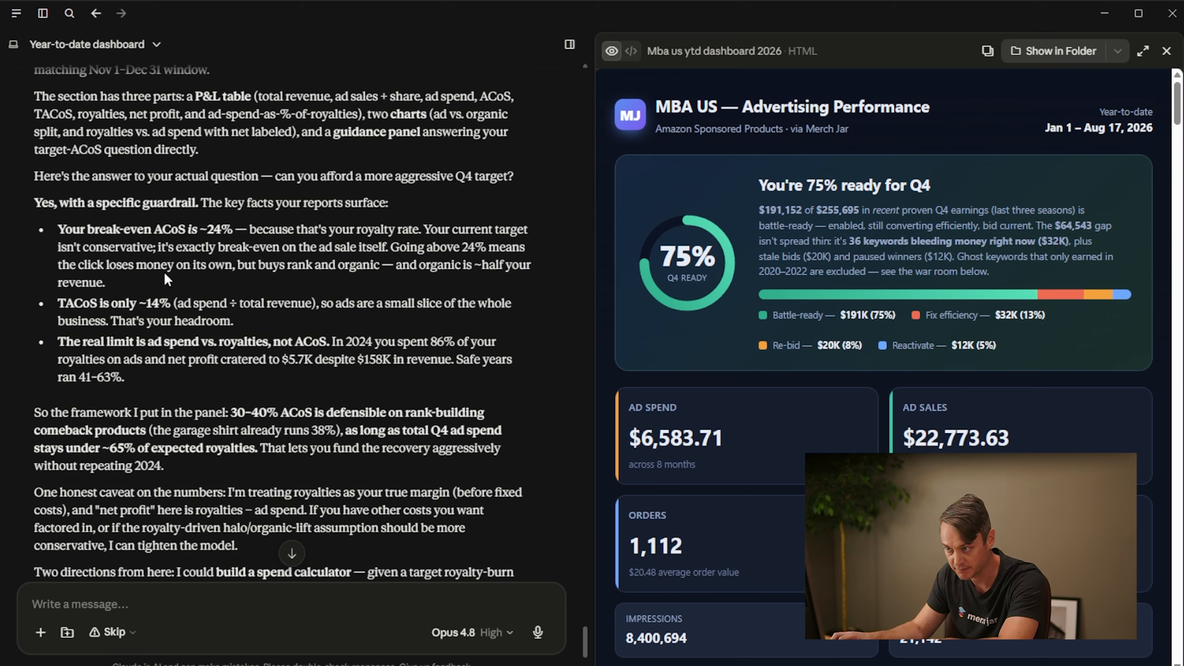
scroll(163, 272, "down", 3)
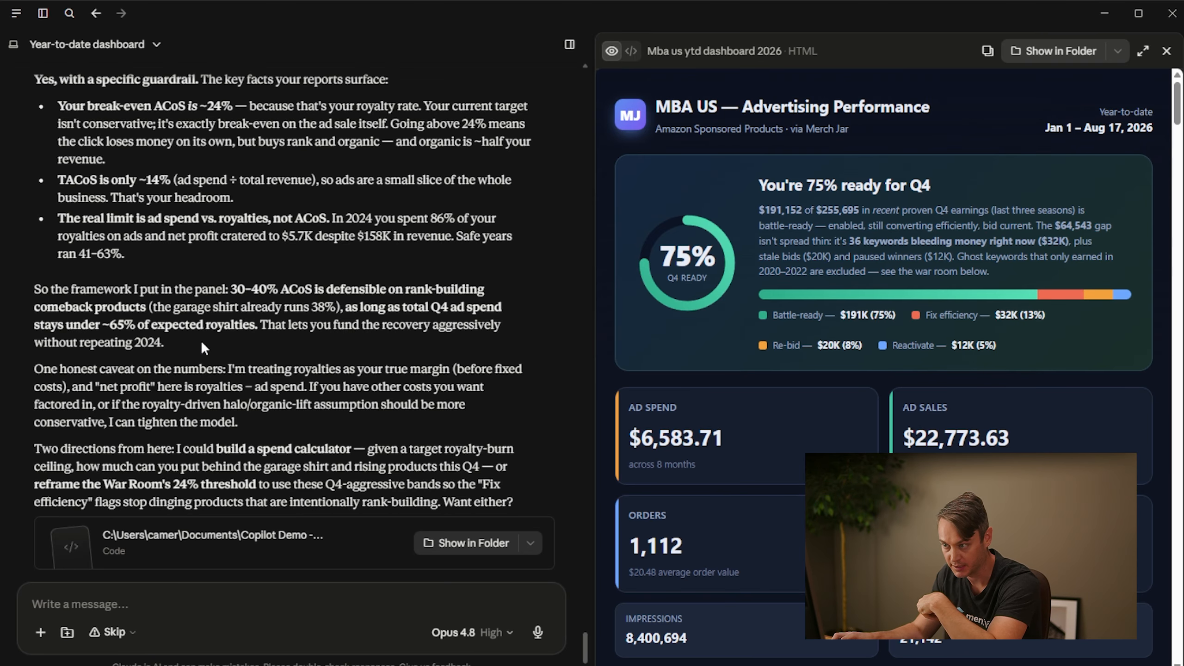
scroll(208, 343, "down", 3)
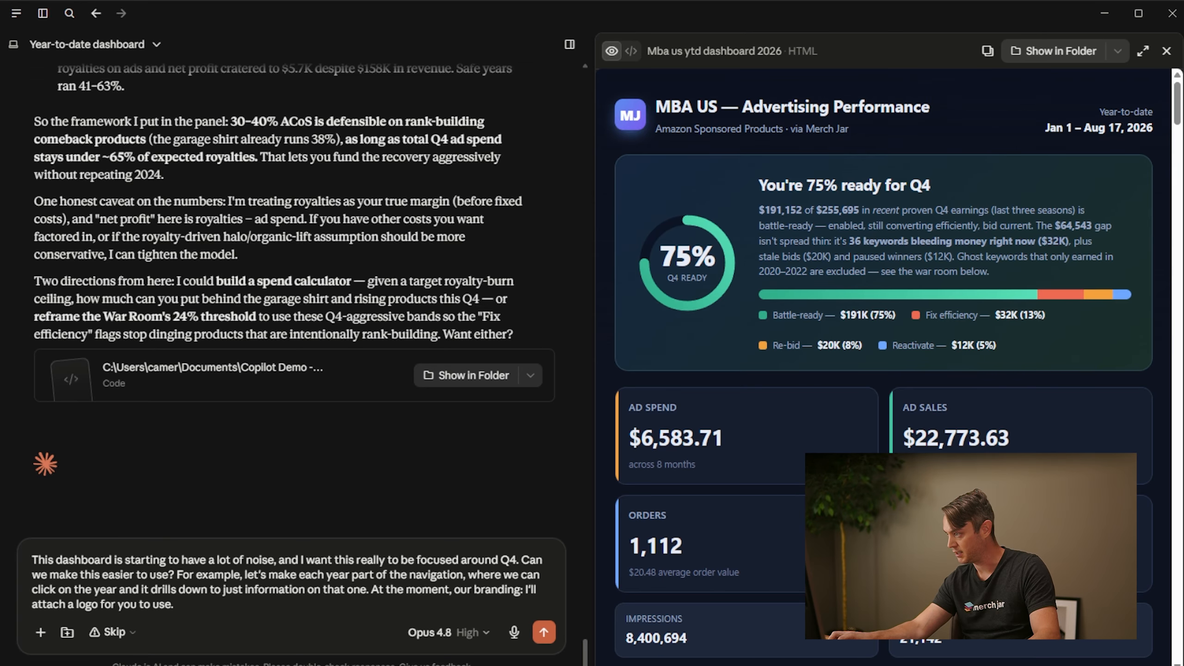
Attach the merch jar logo and send the request for a less noisy, Q4-focused dashboard with per-year navigation and company branding
left_click_drag(327, 664, 327, 653)
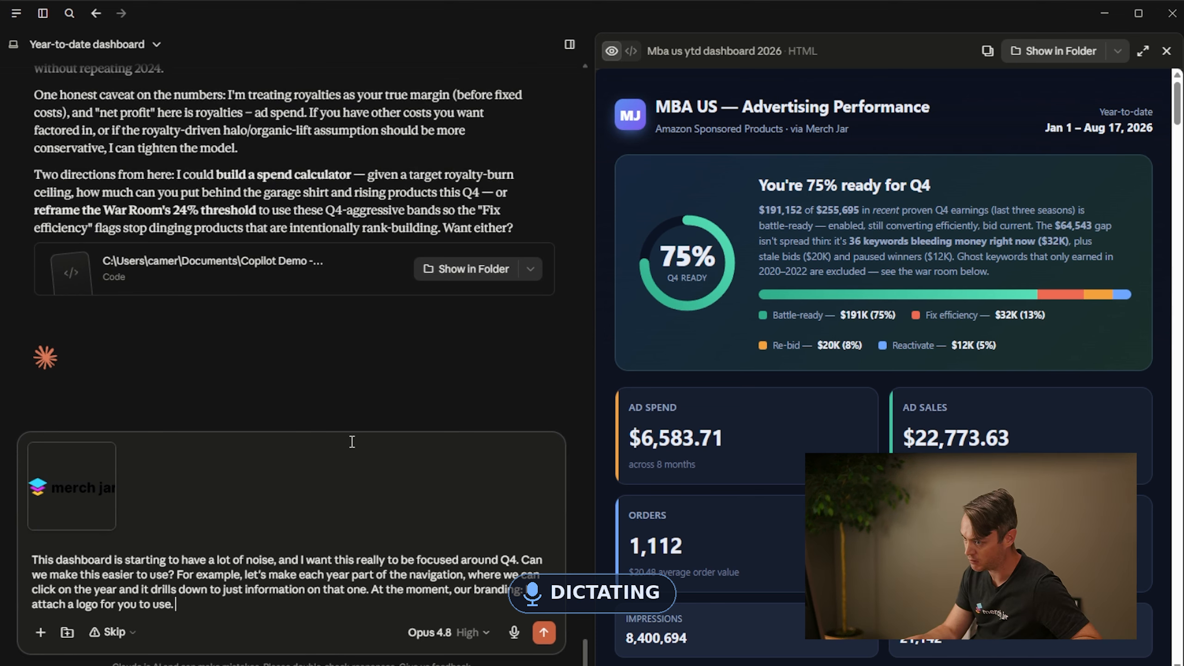
key("Return")
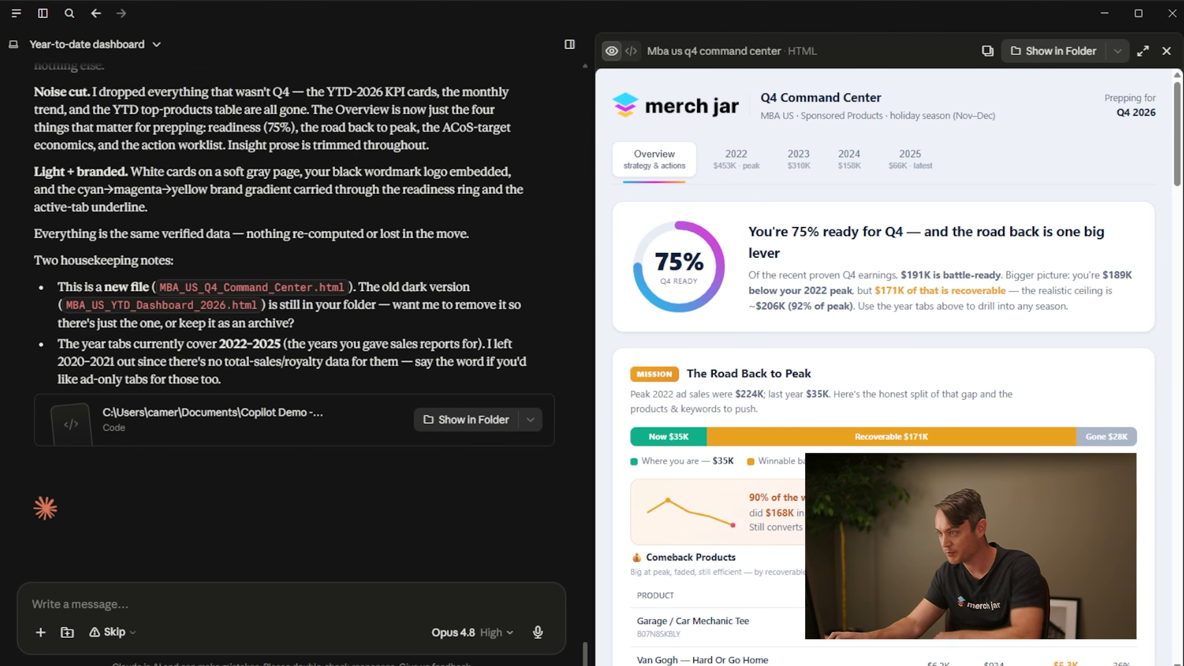
Expand the Q4 Command Center preview and check the 2022, 2023 and 2024 views, returning to the Overview
left_click(1142, 50)
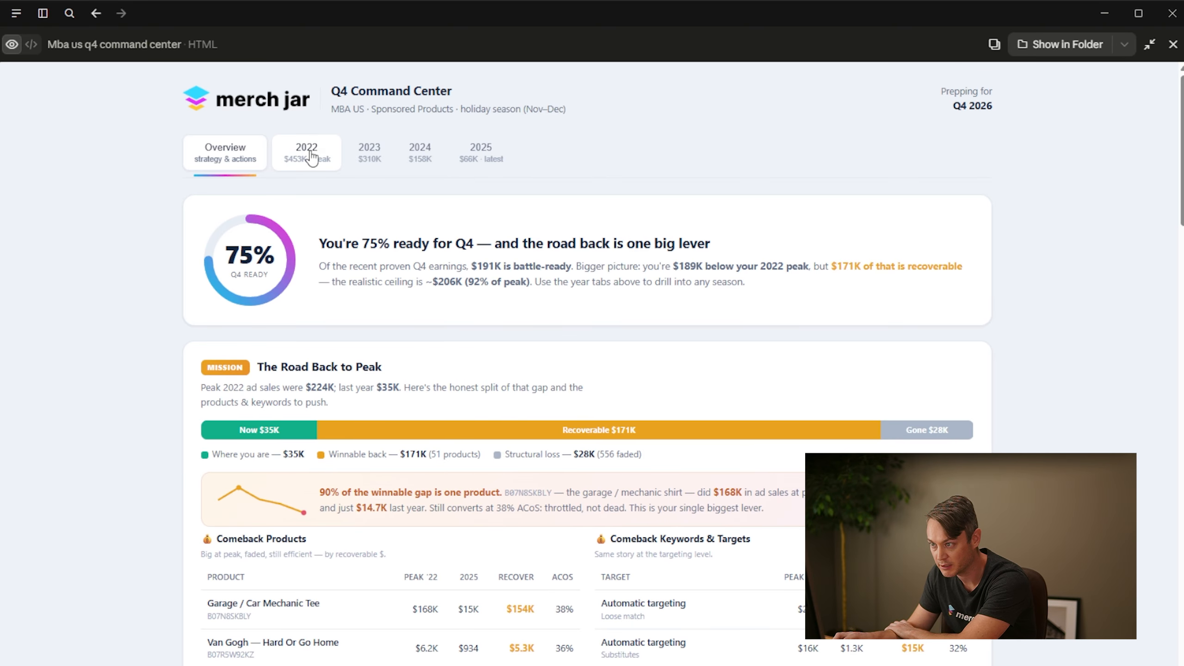
left_click(312, 158)
left_click(369, 157)
left_click(418, 156)
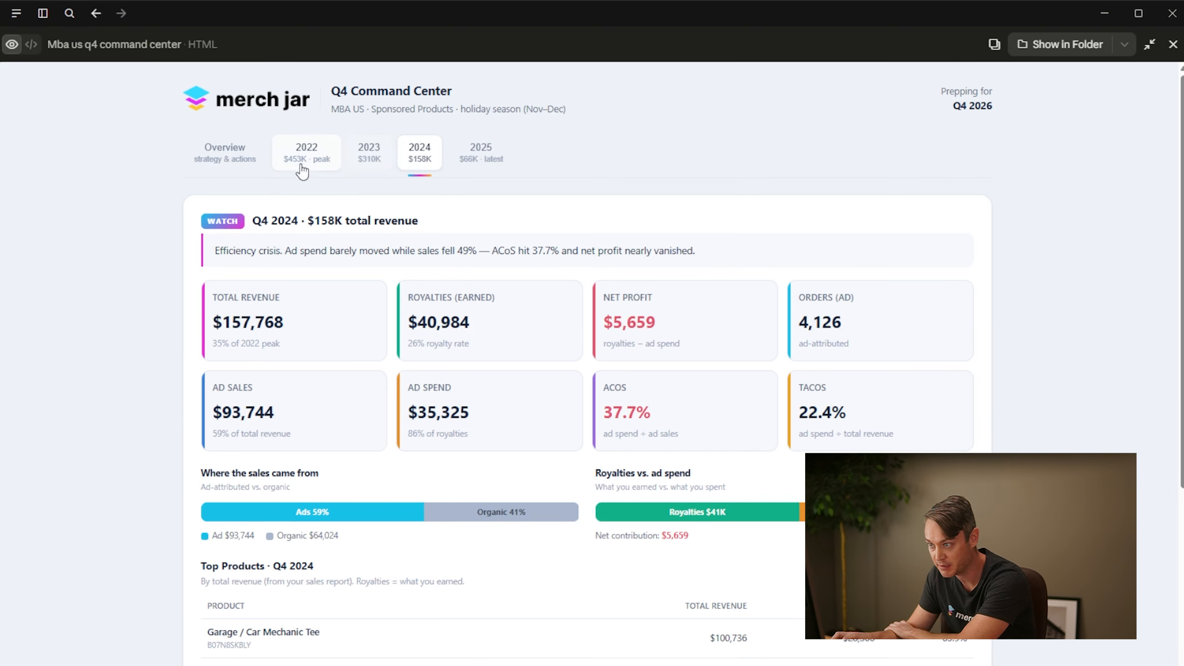
left_click(220, 160)
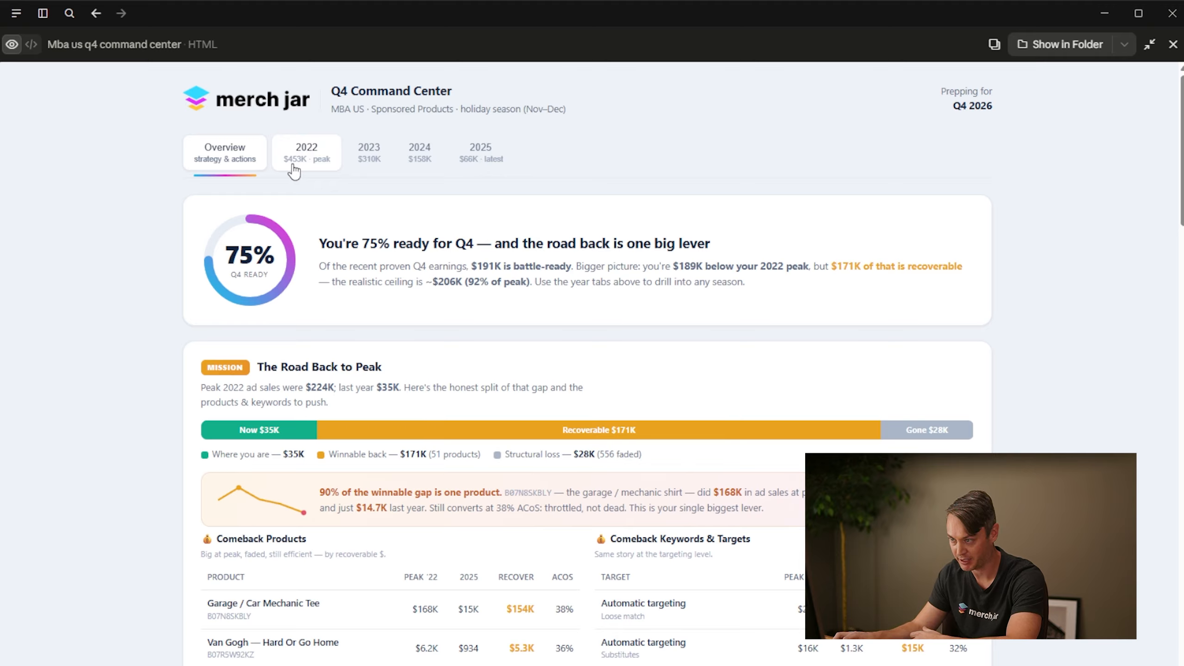
Examine the Overview's War Room action buckets and Priority Action Worklist
scroll(195, 351, "down", 5)
scroll(195, 350, "down", 20)
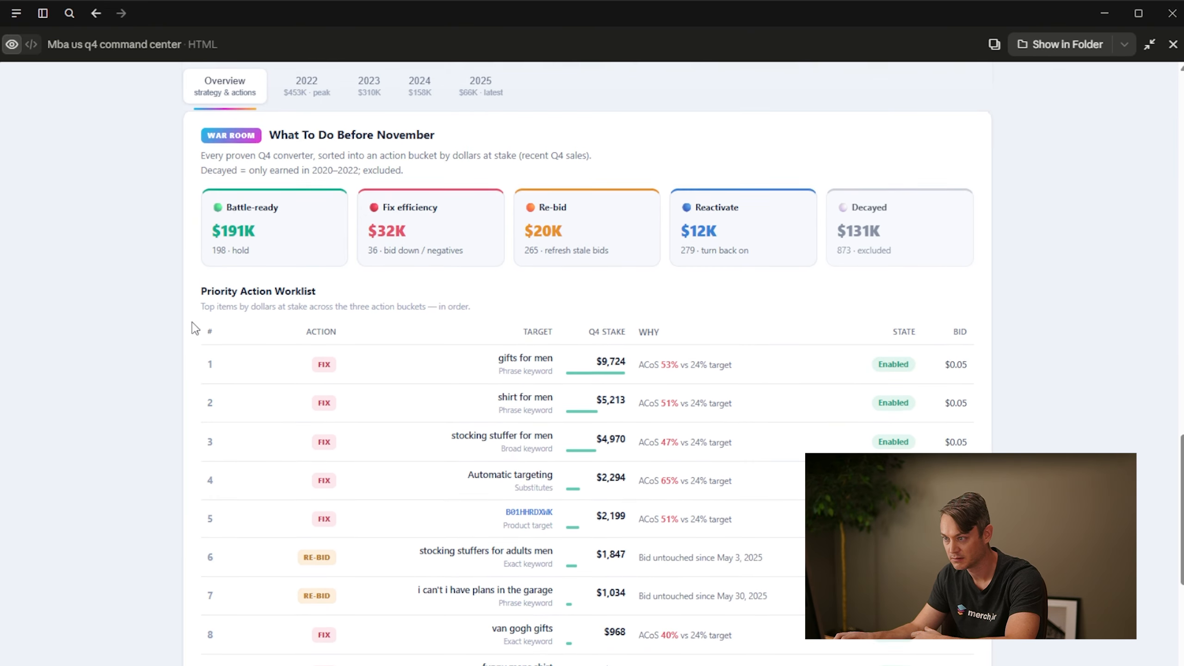
scroll(191, 291, "down", 3)
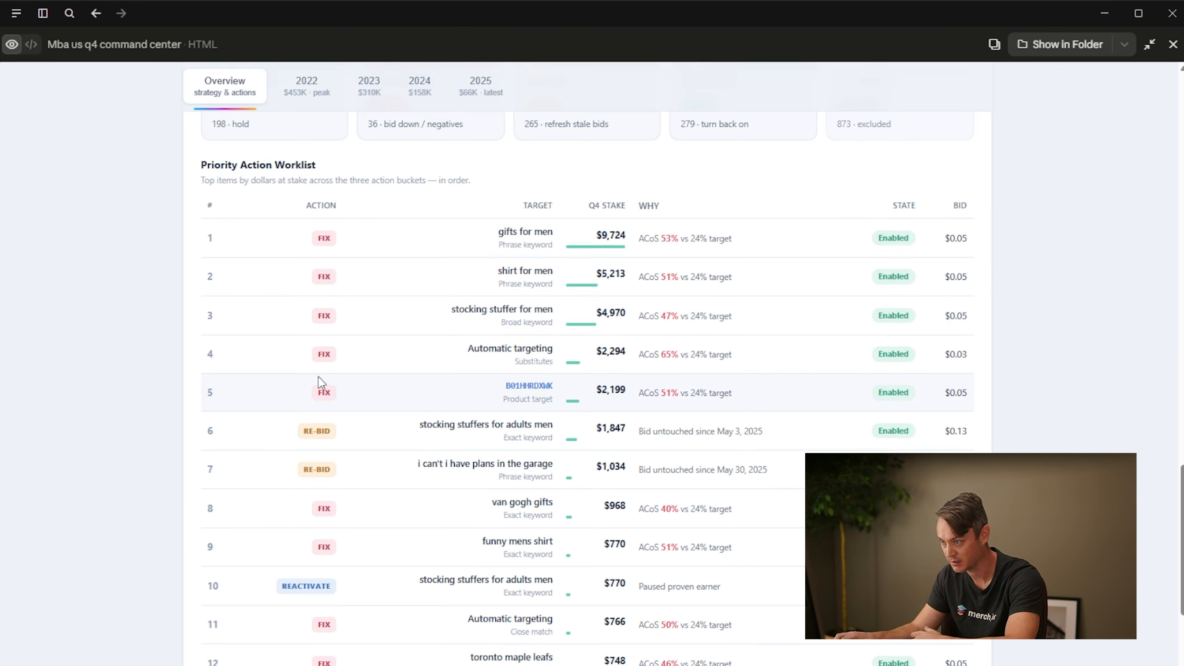
scroll(285, 442, "down", 5)
scroll(291, 455, "up", 12)
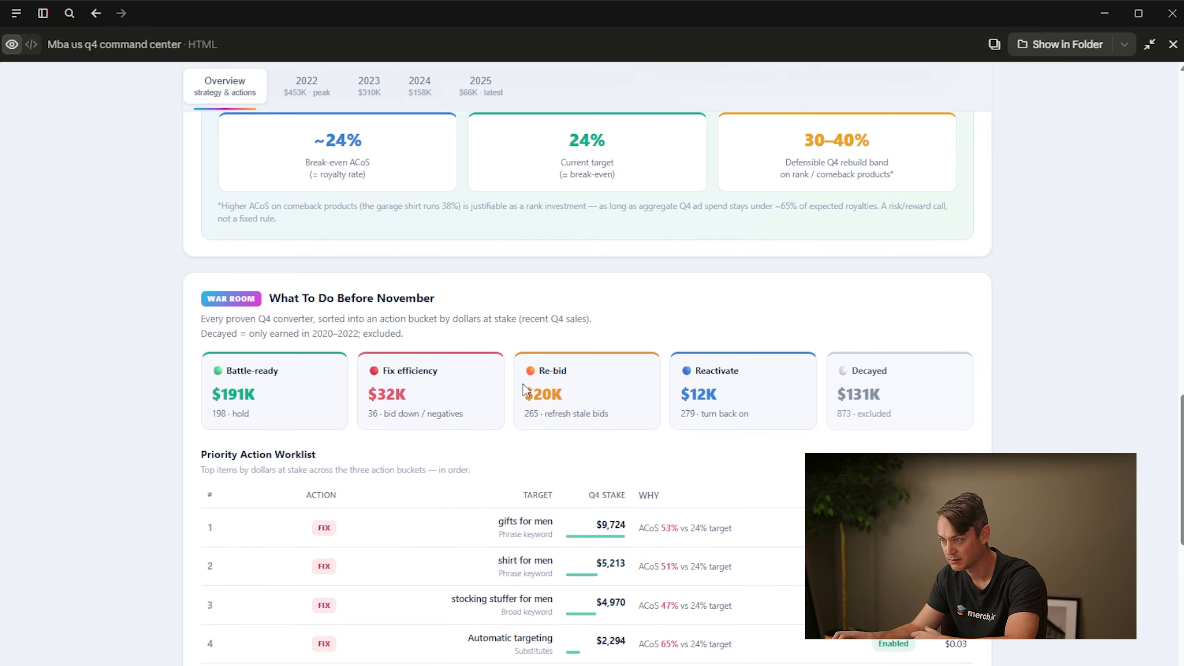
scroll(407, 358, "up", 20)
Review the Q4 metrics and top products in the 2022, 2023 and 2025 views
left_click(327, 89)
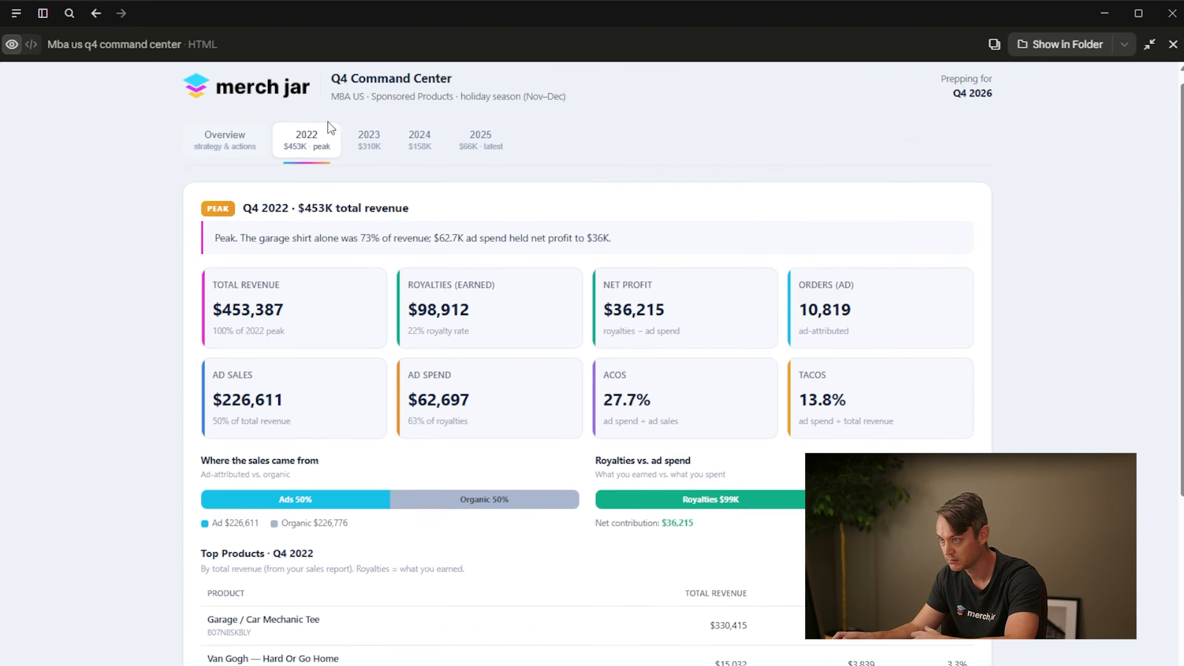
scroll(370, 356, "down", 5)
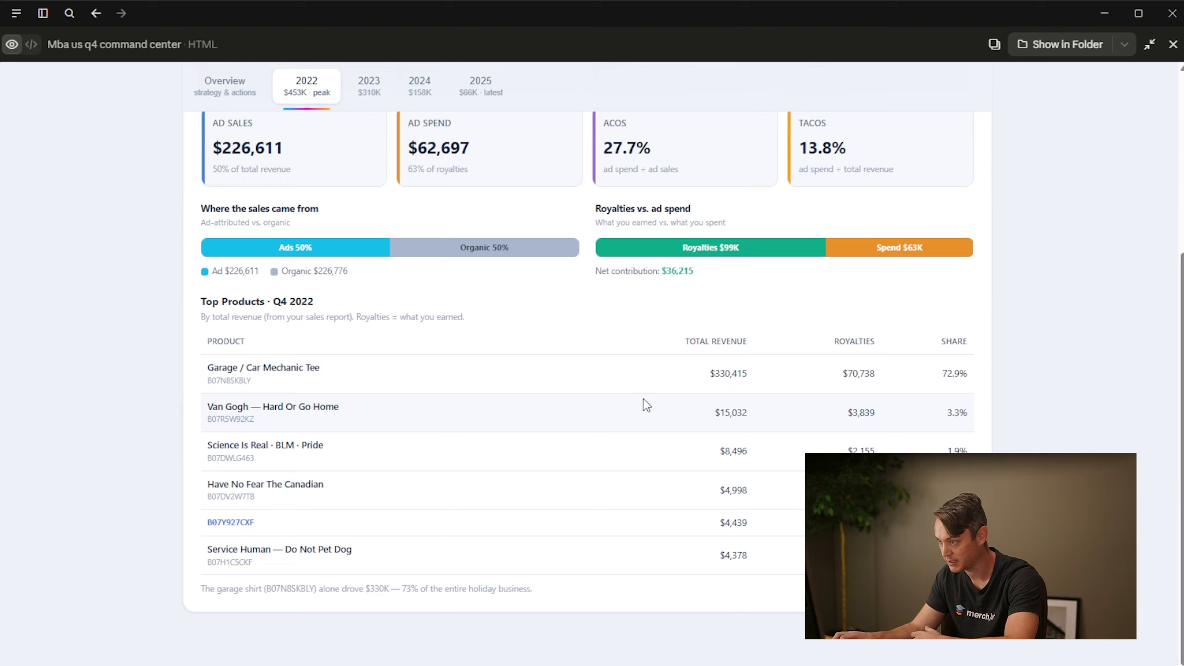
scroll(480, 420, "up", 5)
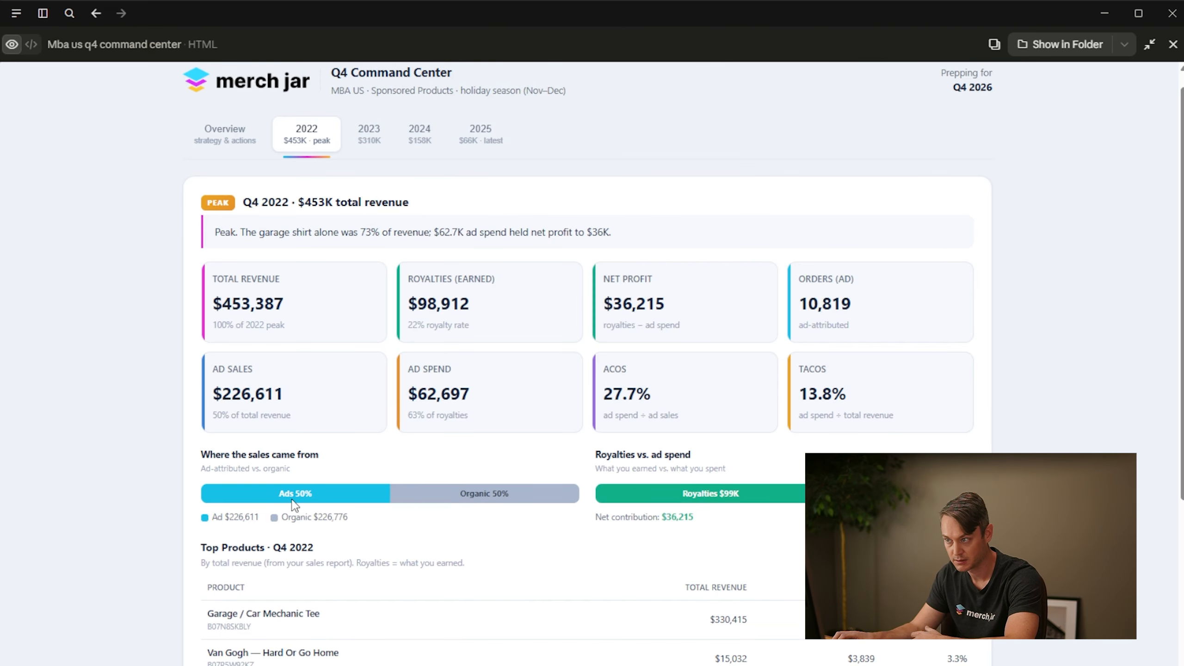
left_click(371, 135)
left_click(480, 152)
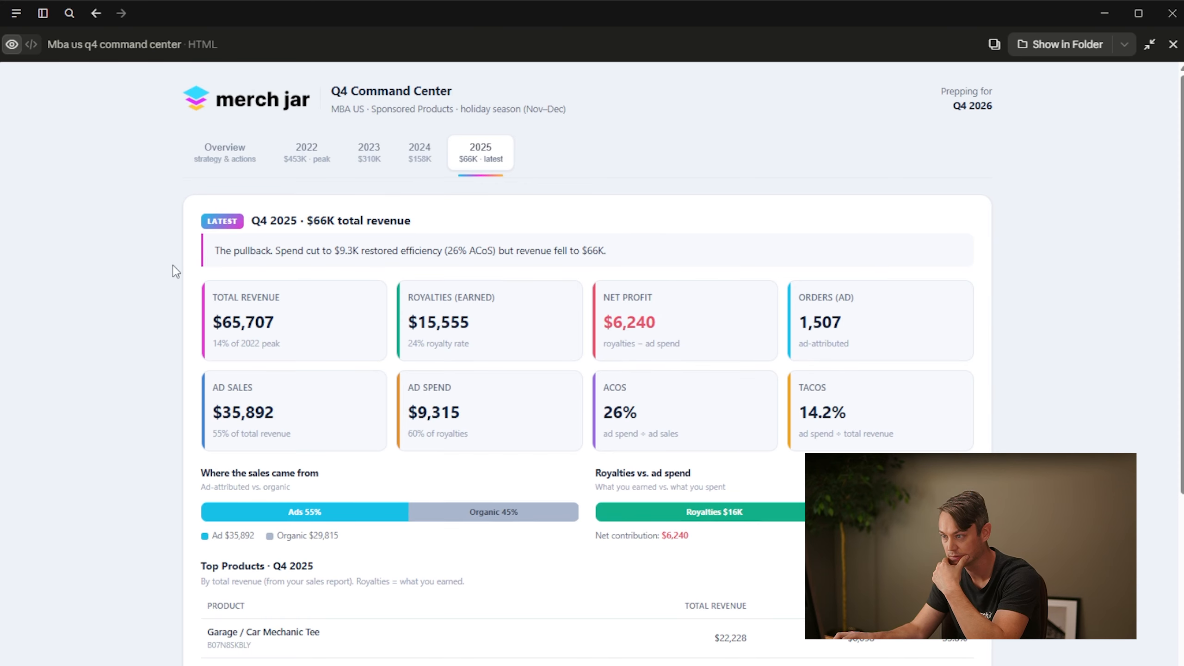
scroll(182, 266, "down", 5)
scroll(233, 382, "up", 5)
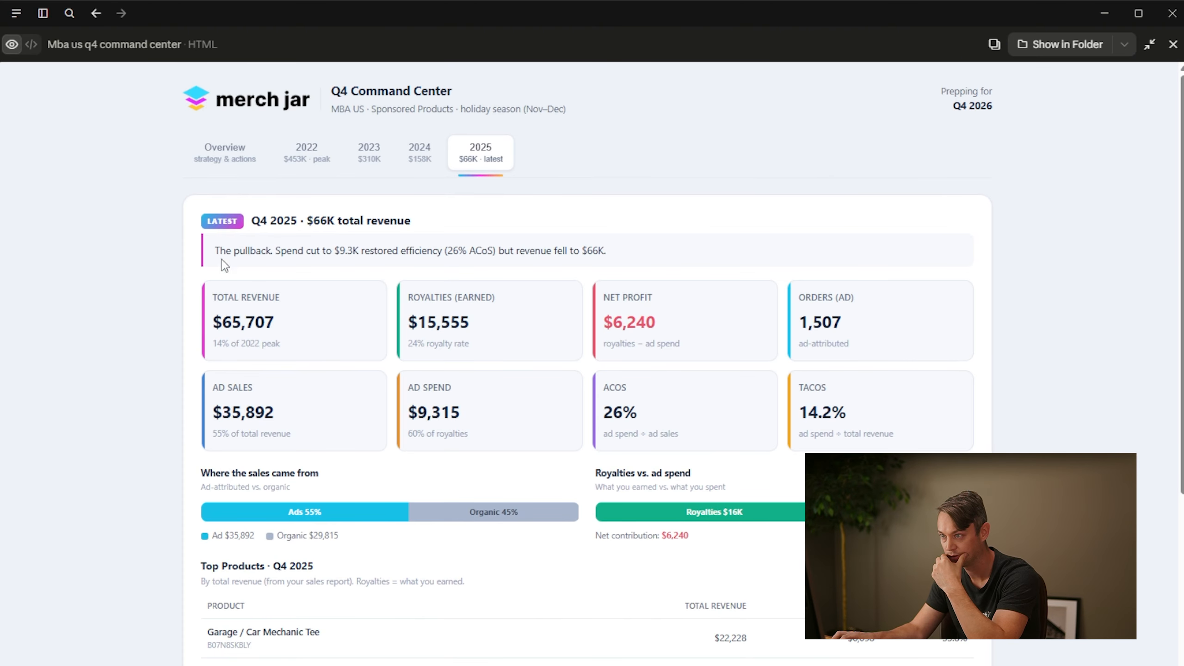
Review the Overview's Road Back to Peak, Ads in Context and War Room sections, returning to the readiness summary
left_click(239, 161)
scroll(201, 264, "down", 5)
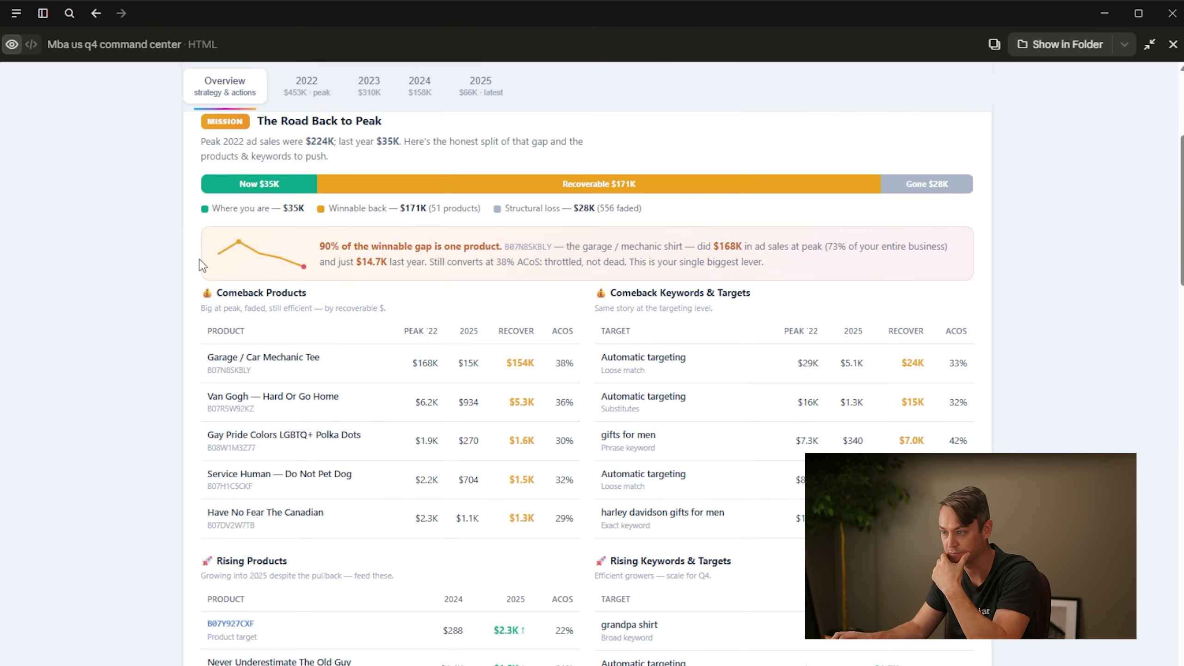
scroll(208, 298, "down", 10)
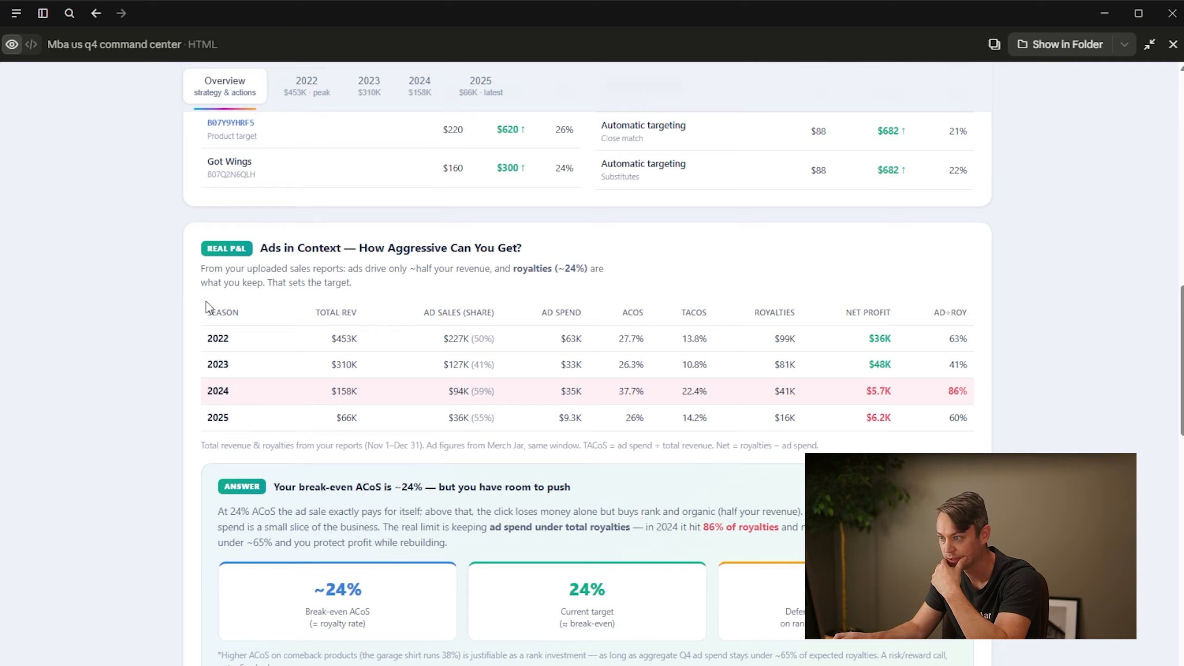
scroll(210, 313, "down", 8)
scroll(220, 323, "down", 5)
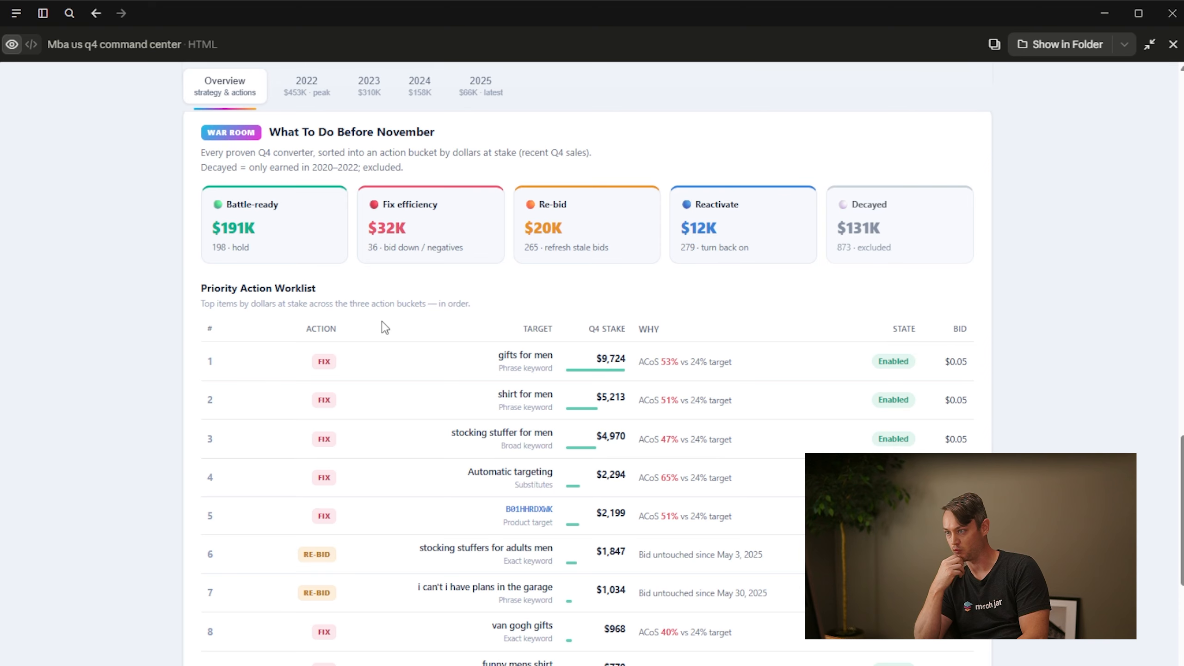
scroll(385, 327, "up", 15)
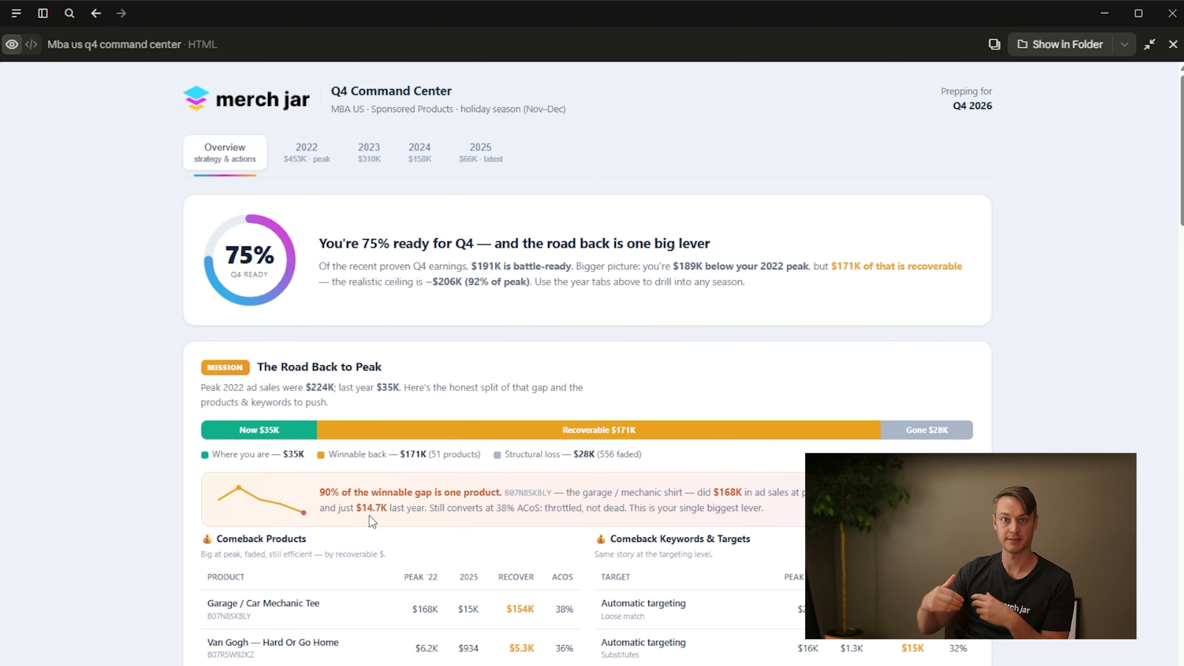
Examine the fix, re-bid and reactivate items in the Overview's Priority Action Worklist
scroll(372, 520, "down", 15)
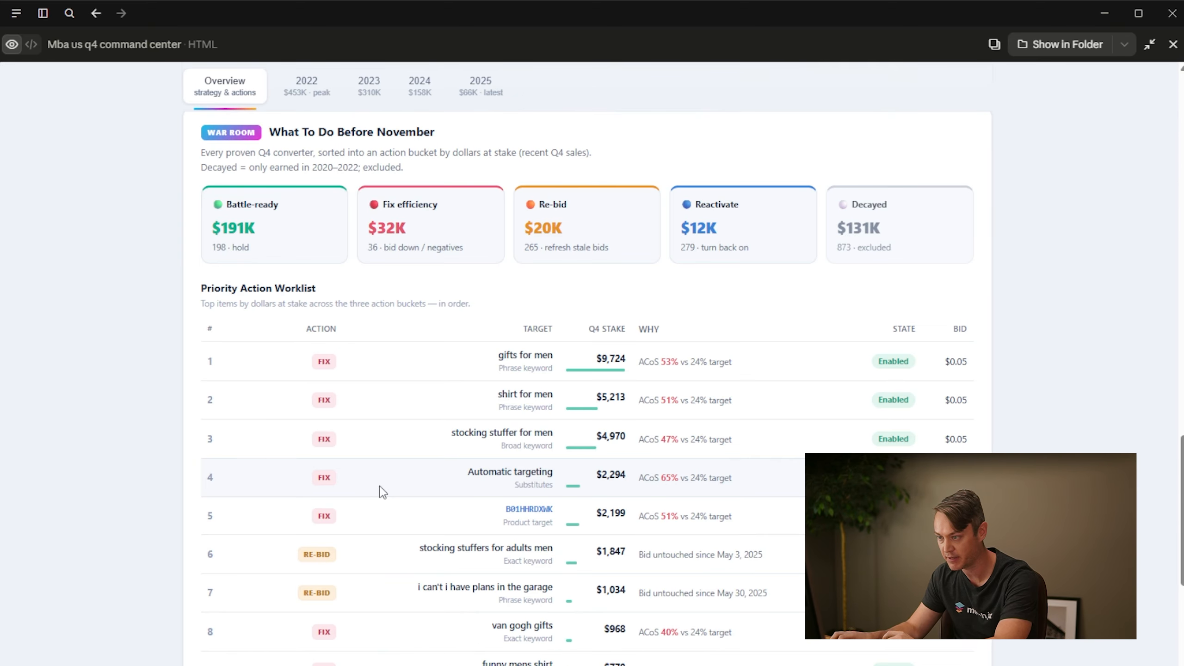
scroll(456, 459, "down", 5)
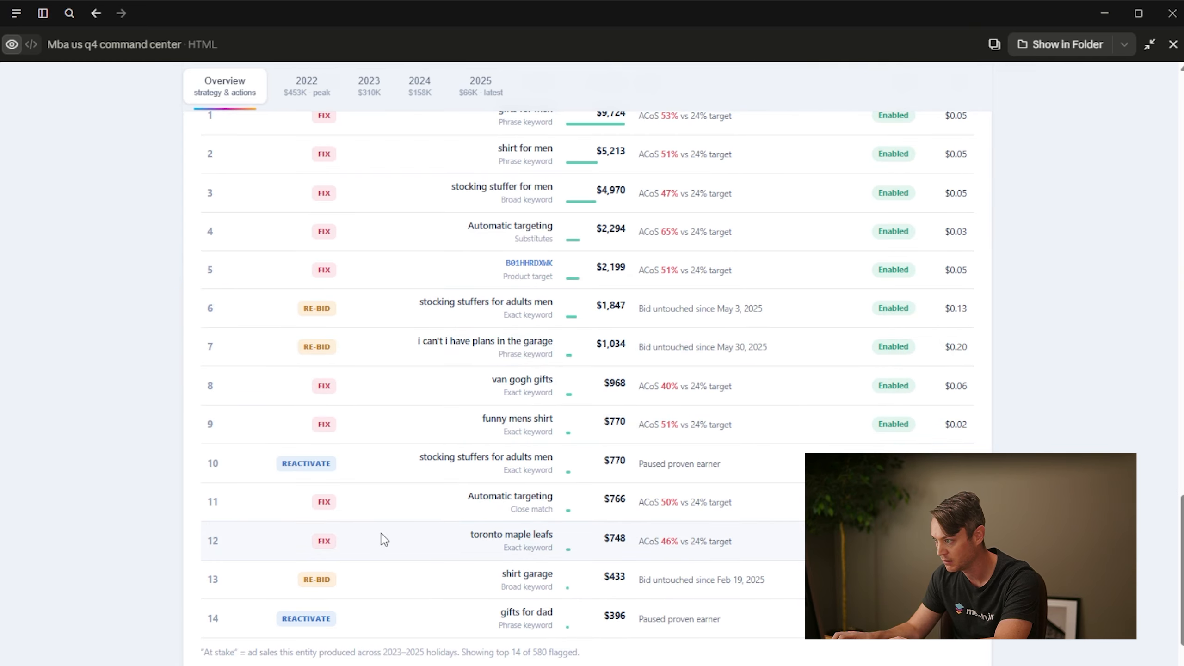
scroll(382, 539, "up", 5)
scroll(392, 538, "down", 3)
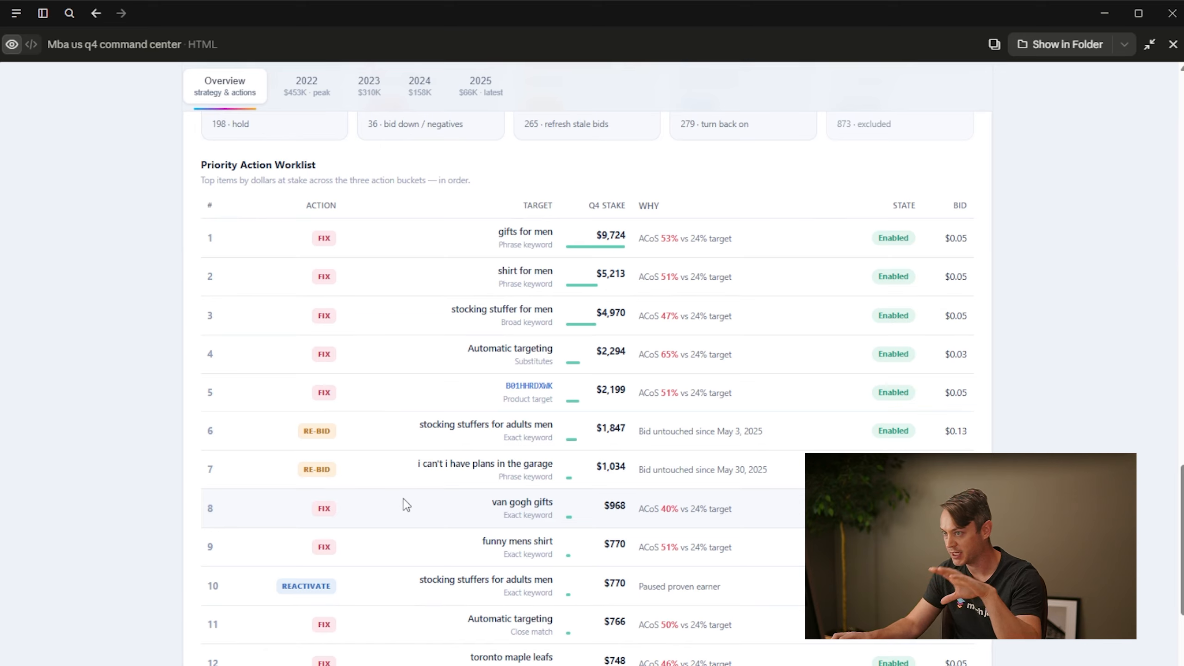
scroll(466, 481, "up", 3)
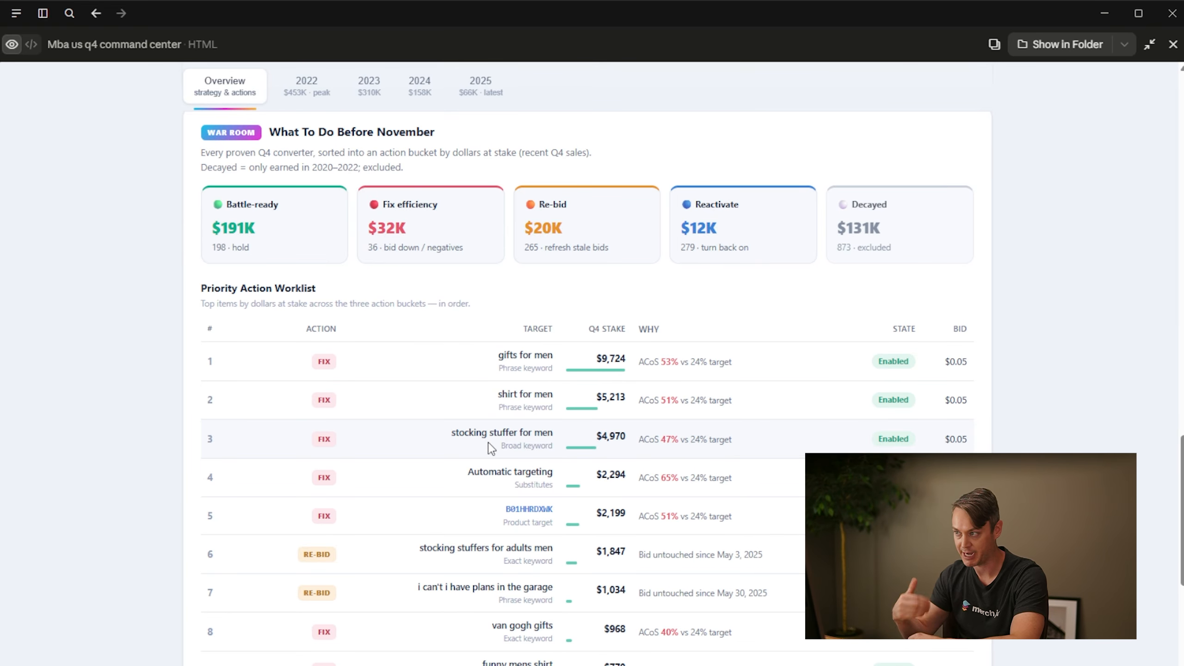
scroll(494, 285, "down", 15)
scroll(497, 282, "up", 15)
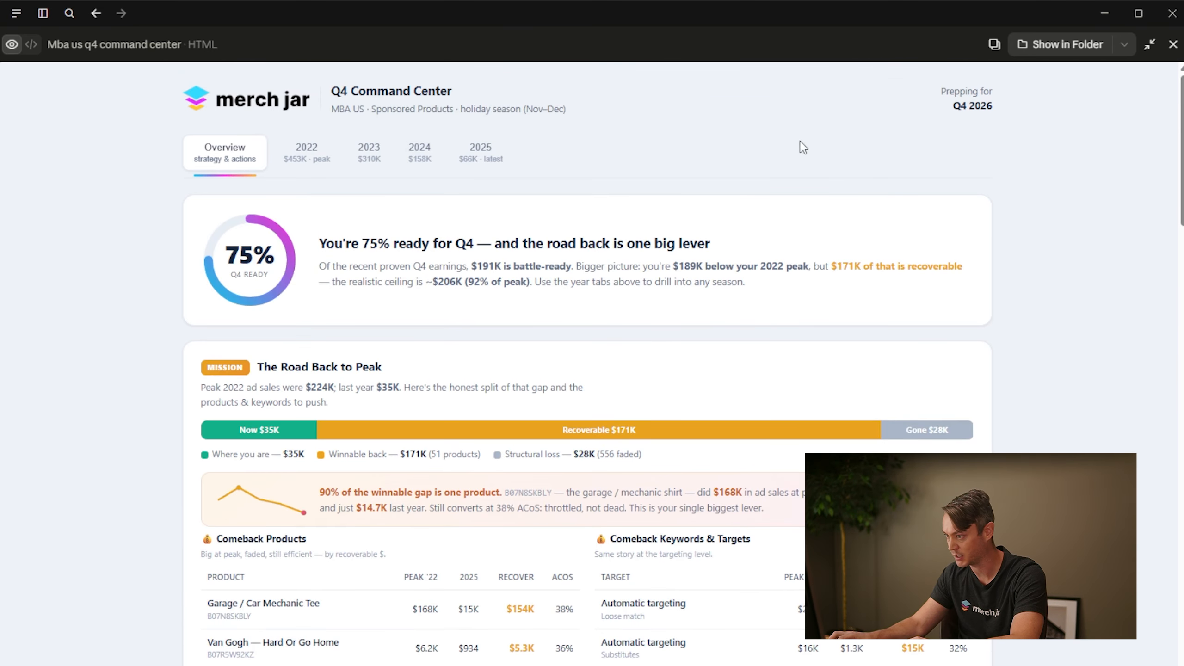
Restore the chat beside the preview and request a historical-data CSV export, Merch Jar segments, and to-do lists for product launches and overview actions
left_click(1149, 44)
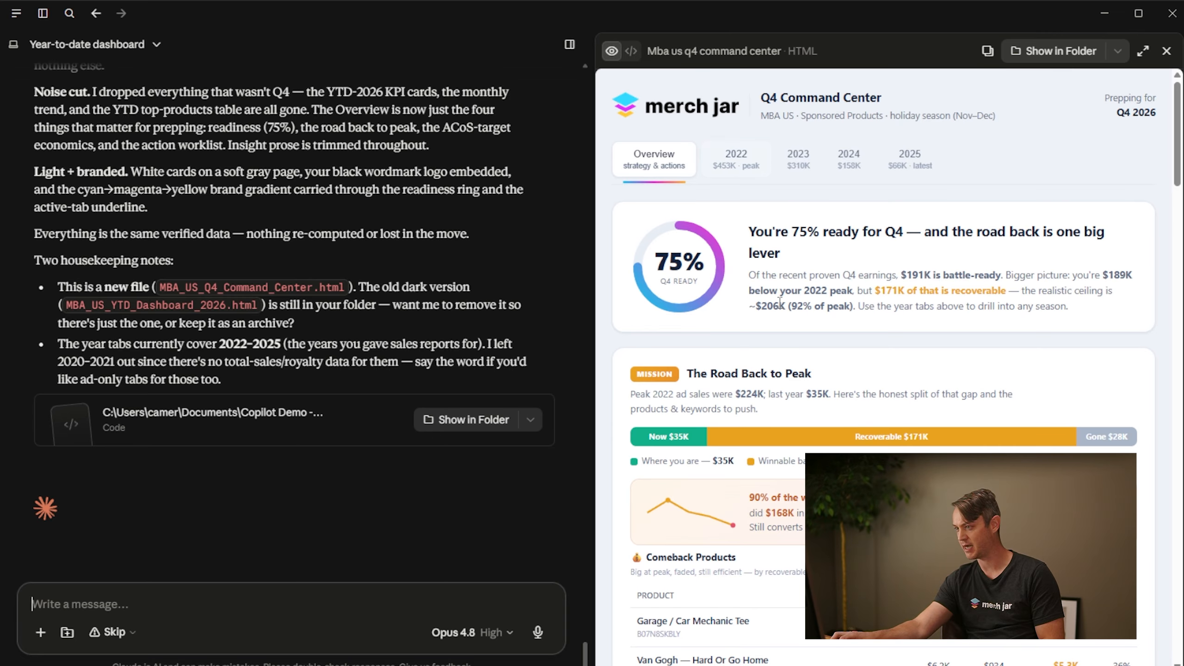
left_click(736, 168)
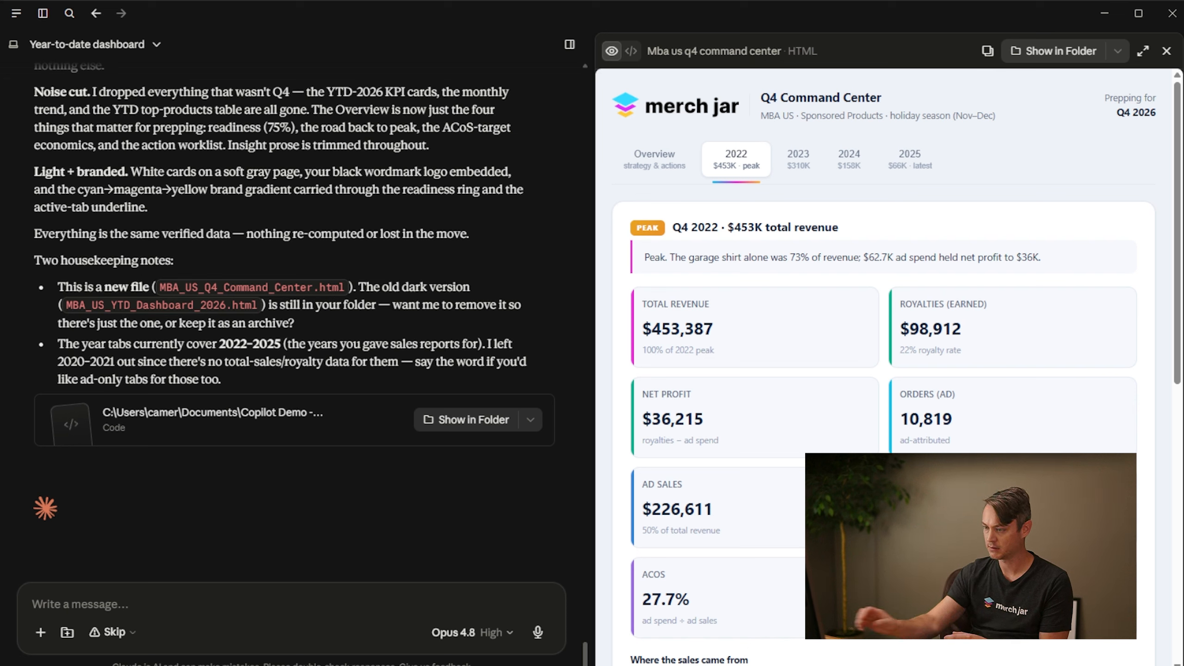
left_click(267, 620)
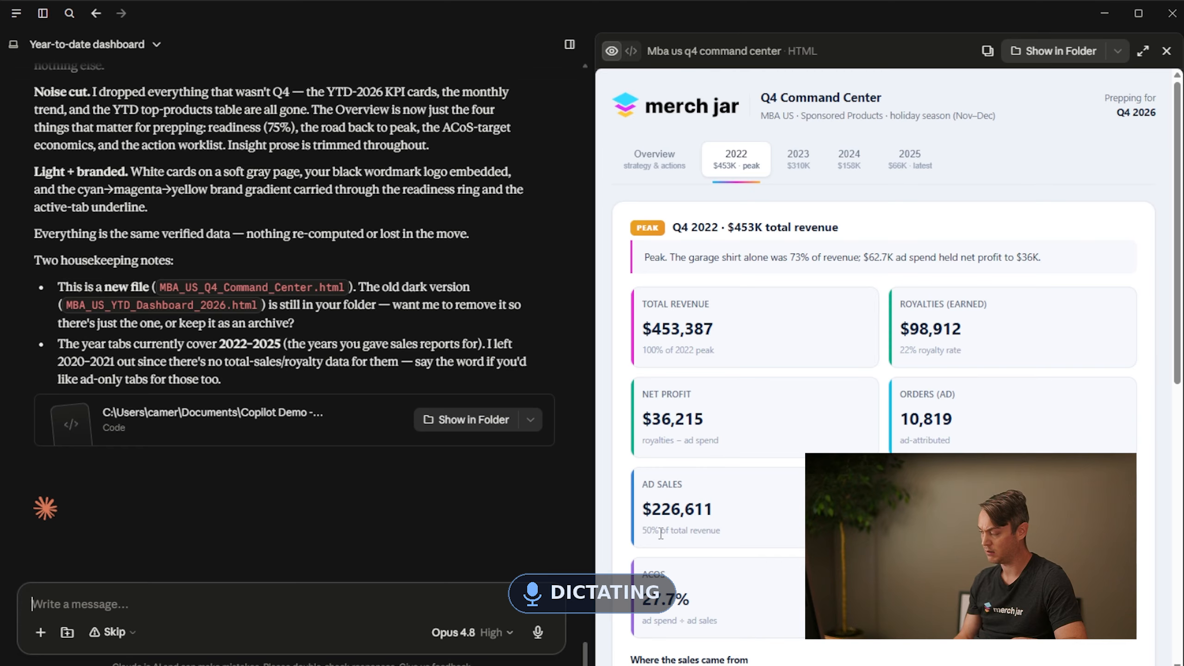
type("The context is getting pretty long on this session, and we want to be able to hand this off to a different session for the historical data that's building this dashboard. Let's export that to a CSV in our user folder so that we don't have to keep pulling that data if we want to reuse it. I want to build segments in Merce jar for anything that would make sense, like things we want to be able to take actions on, and rebuild this so we don't have to keep creating new logic for it. Additionally, I think one area that we could be missing here is with our sales data that you now have access to. There are likely some ASINs that are selling that we don't have campaigns running for. I think it'd be a good idea to have a to-do list of products we need to launch campaigns for. Similar to that, let's turn the action items on the overview page into a to-do list as well, if that makes sense to do.")
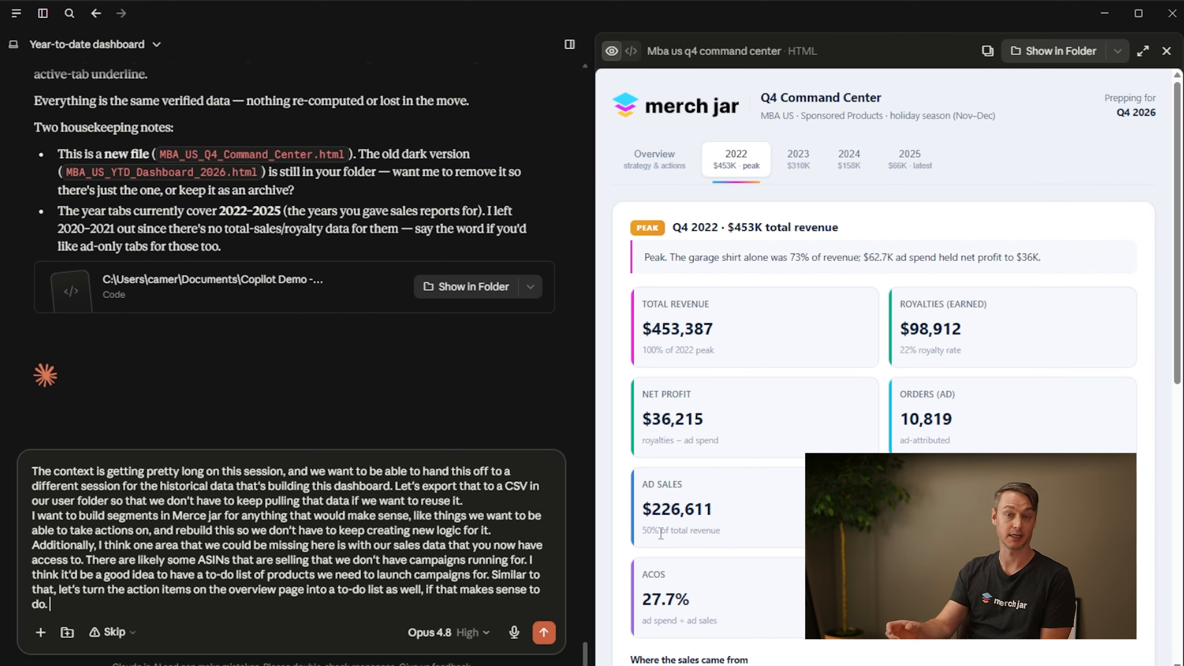
key("Return")
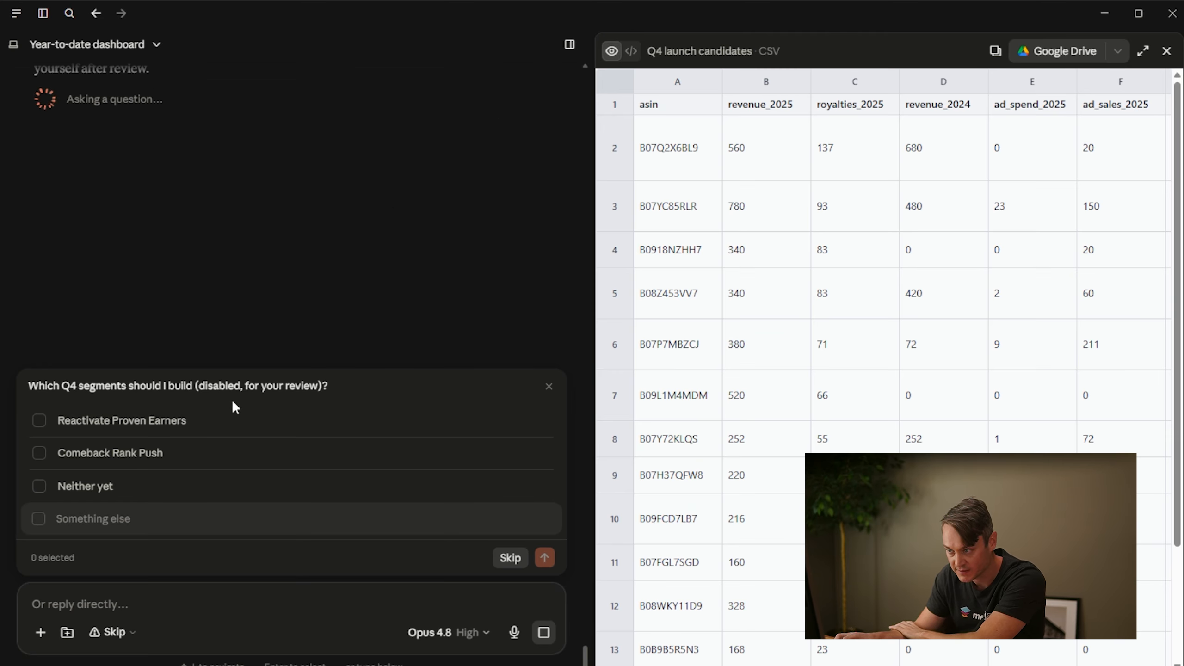
Answer the segment question by choosing Reactivate Proven Earners and Comeback Rank Push, and submit the selection
left_click(40, 419)
left_click(40, 453)
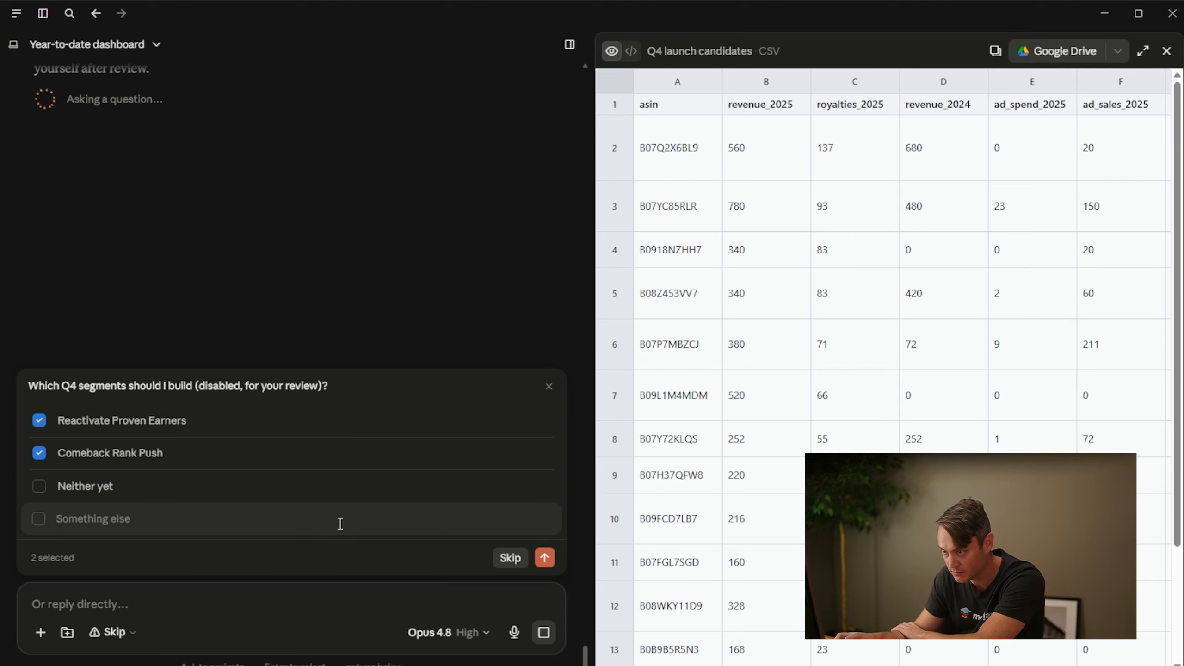
left_click(544, 558)
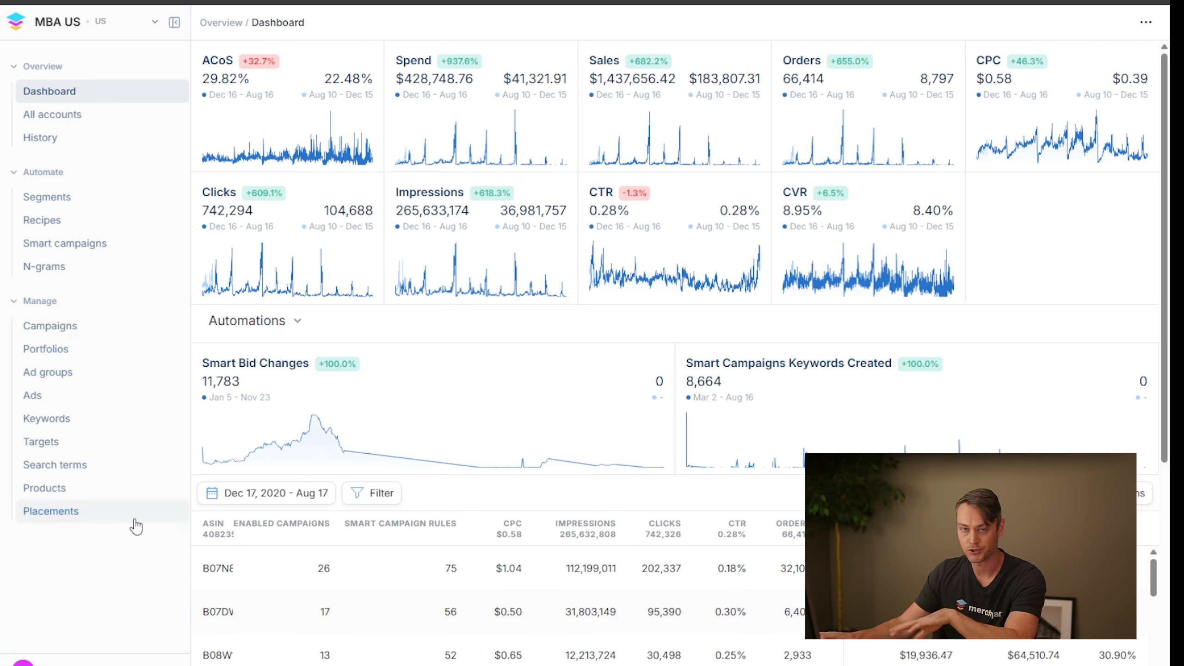
In Merch Jar, open the Q4: Comeback Rank Push segment and enlarge its logic editor
left_click(74, 205)
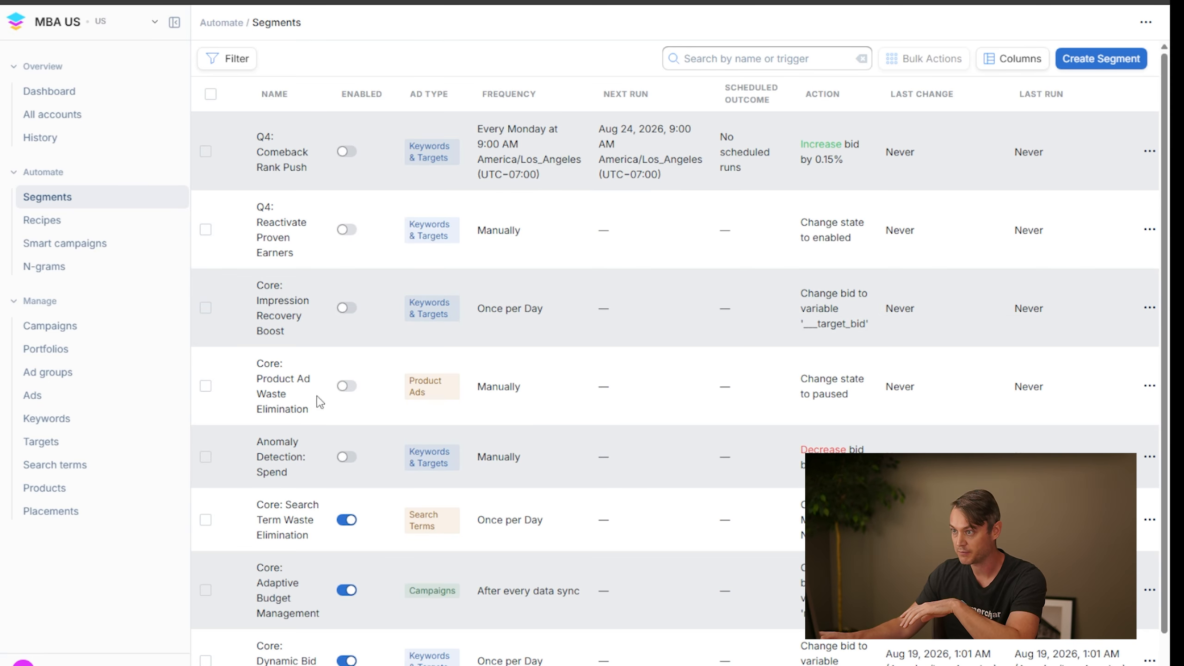
left_click(272, 159)
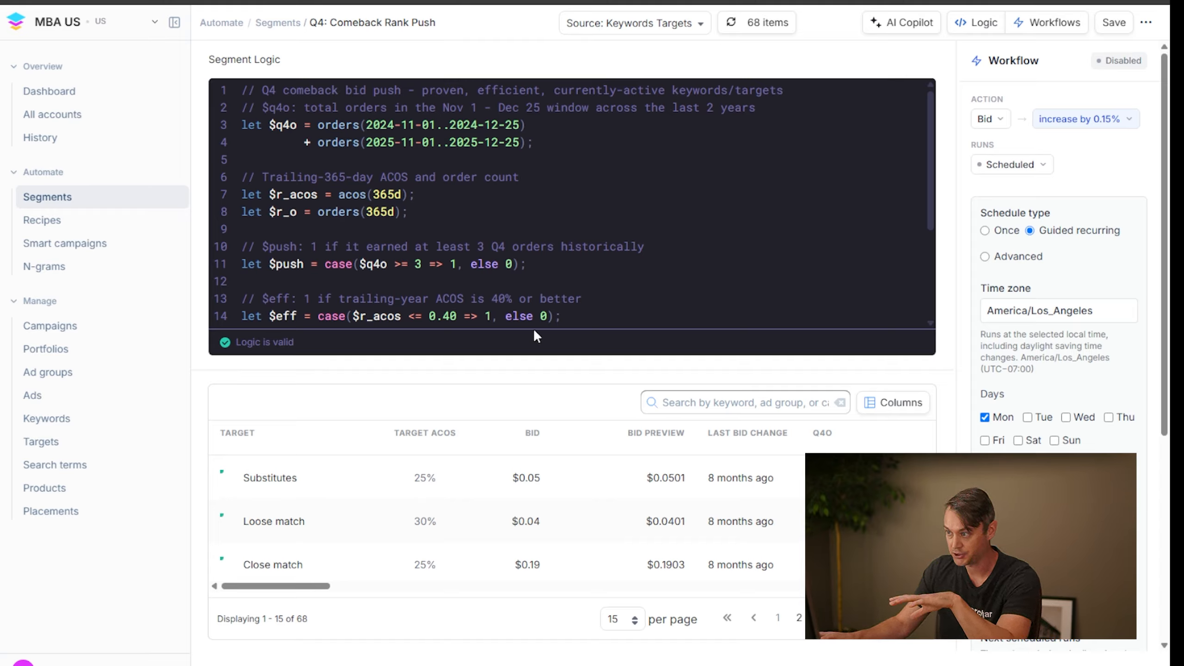
left_click_drag(532, 370, 531, 527)
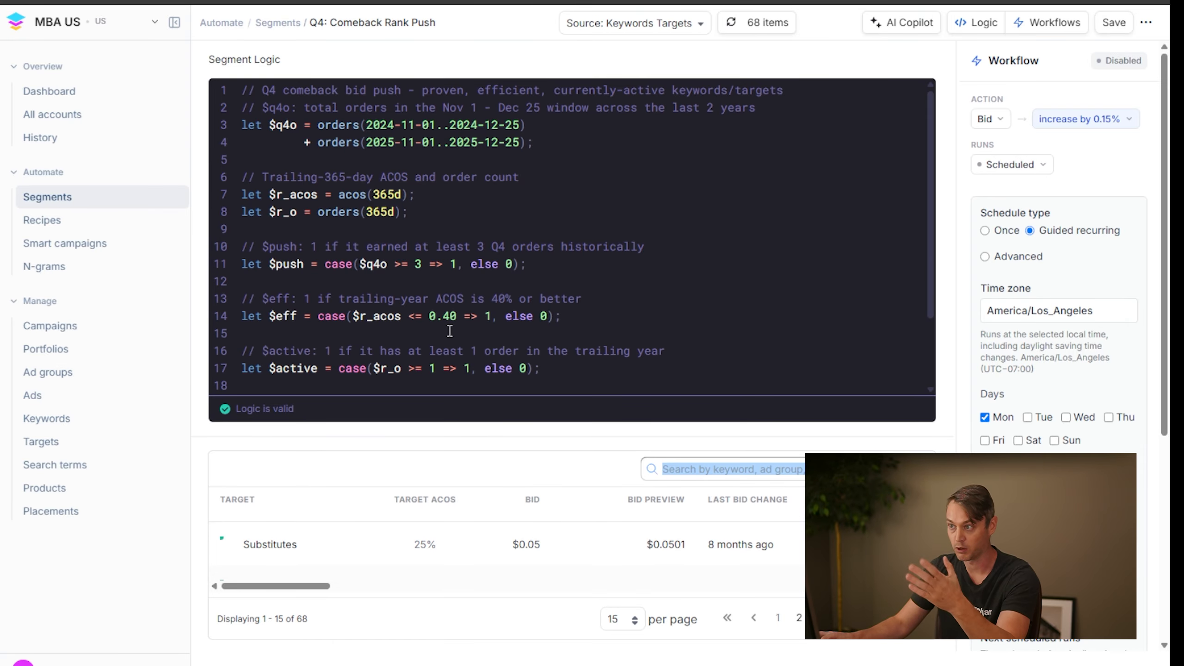
left_click(571, 323)
left_click(649, 374)
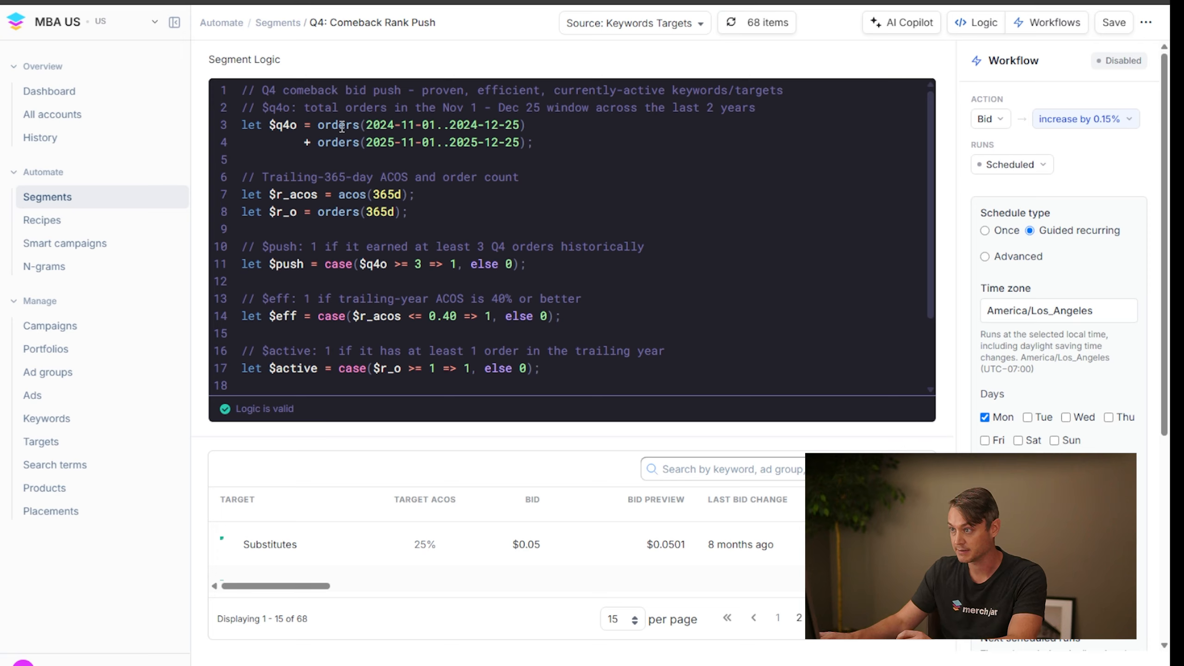
Examine the segment logic's Q4 order date ranges, trailing-365-day ACOS and order variables, and match conditions
left_click_drag(373, 125, 471, 125)
left_click(549, 155)
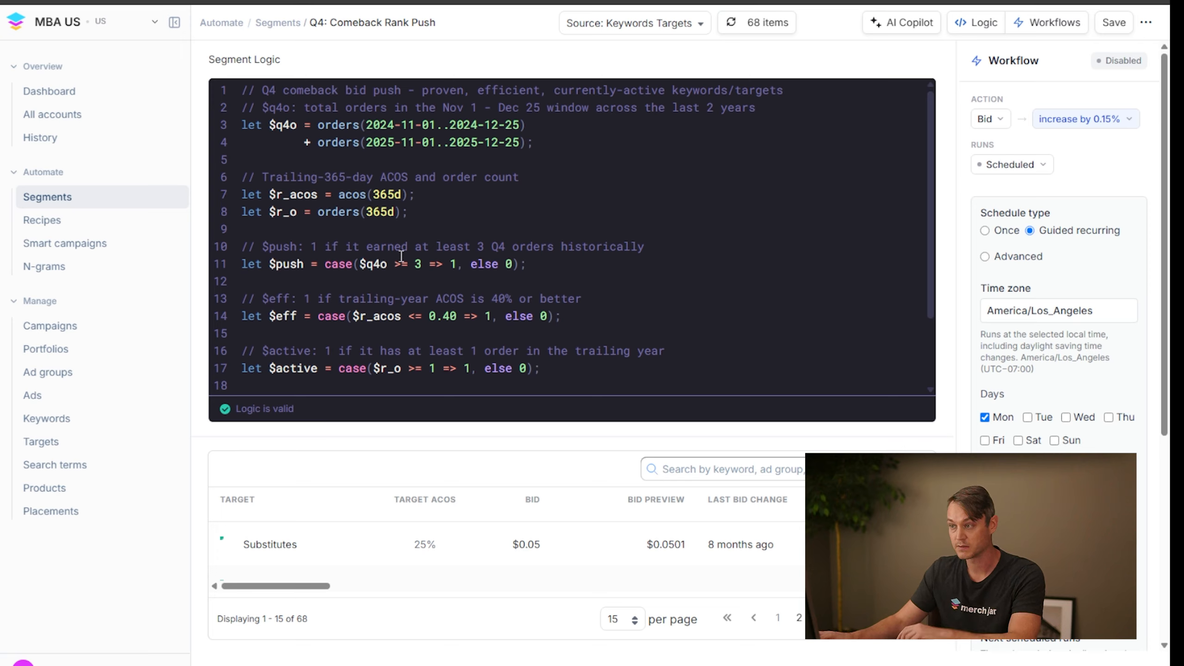
left_click_drag(339, 179, 415, 178)
left_click(458, 218)
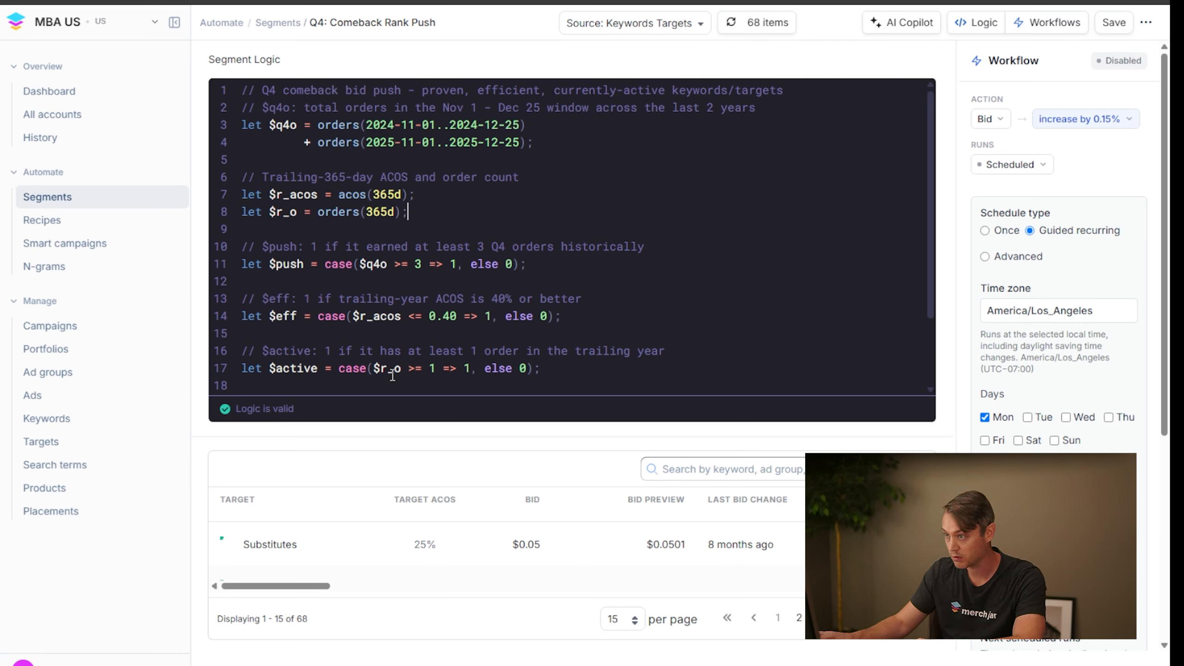
scroll(393, 376, "down", 3)
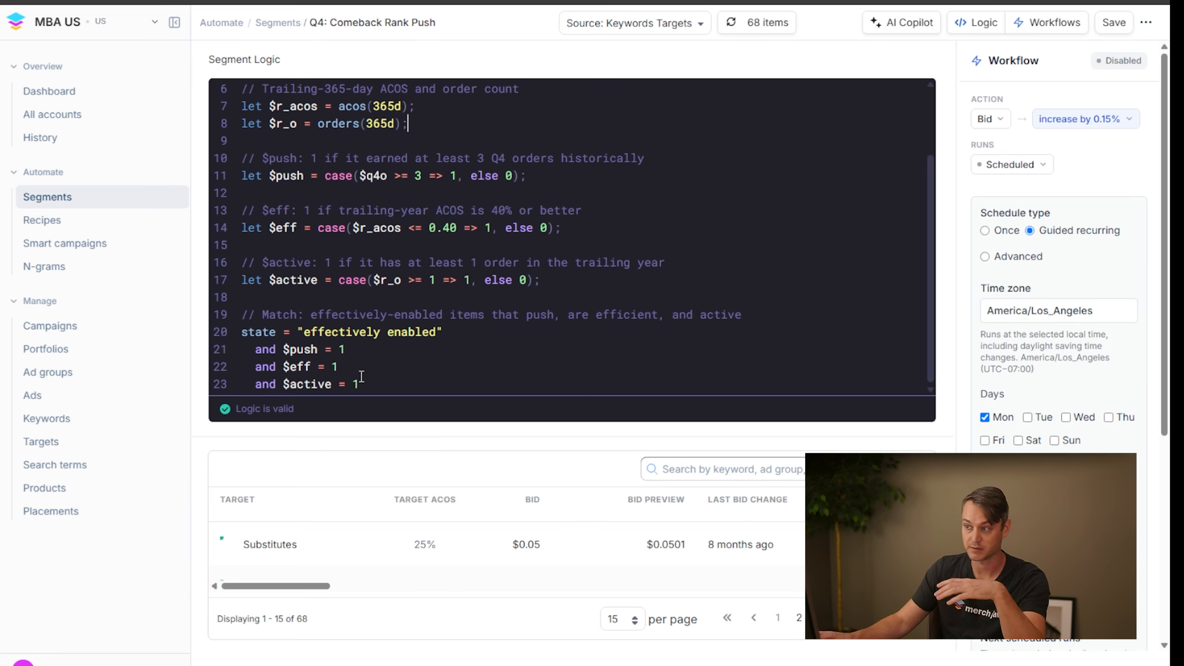
left_click(953, 25)
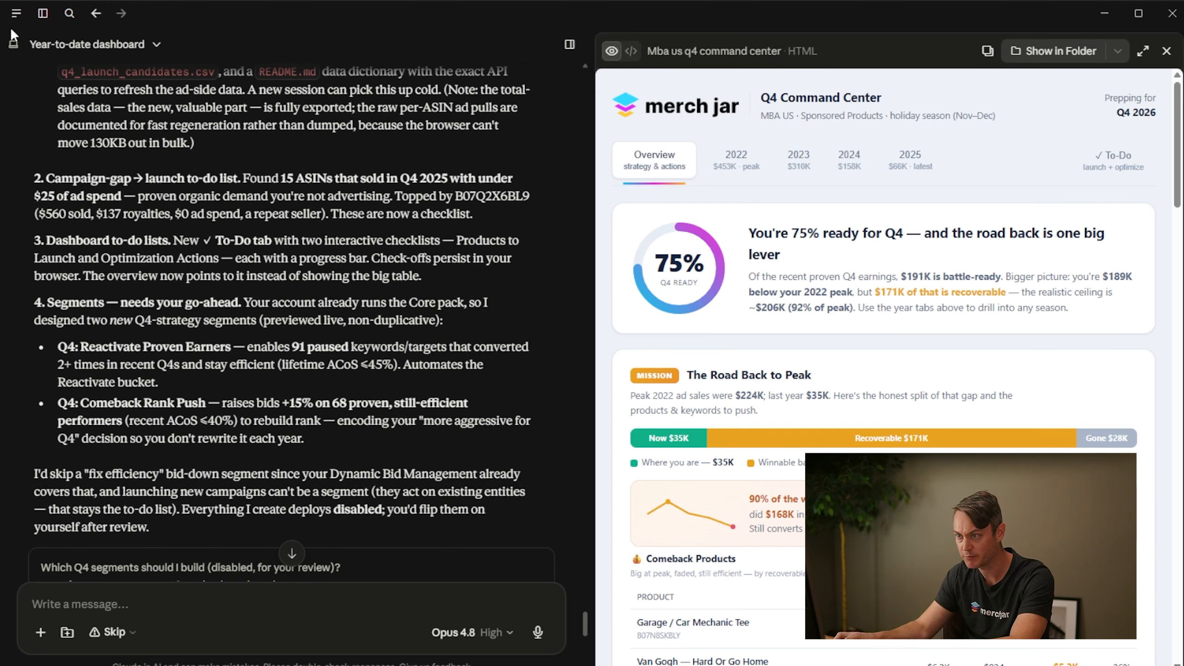
Switch to Claude, start a new Cowork session and set its working folder to the Copilot Demo folder in Documents
mouse_move(40, 22)
left_click(40, 78)
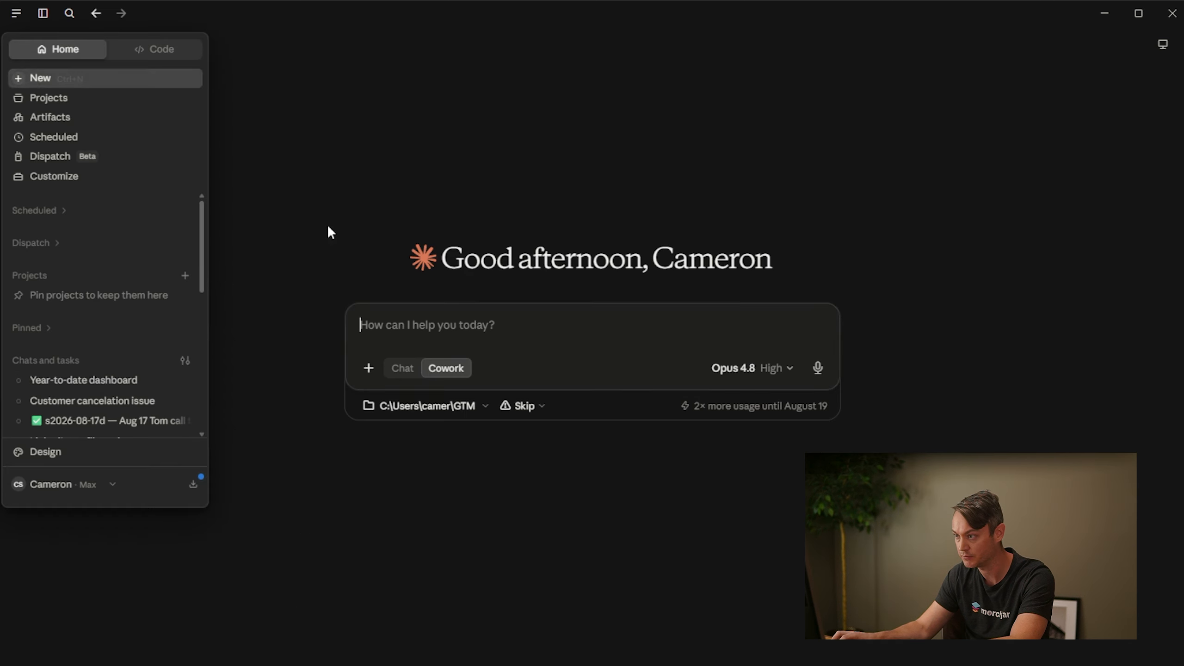
left_click(451, 405)
left_click(554, 500)
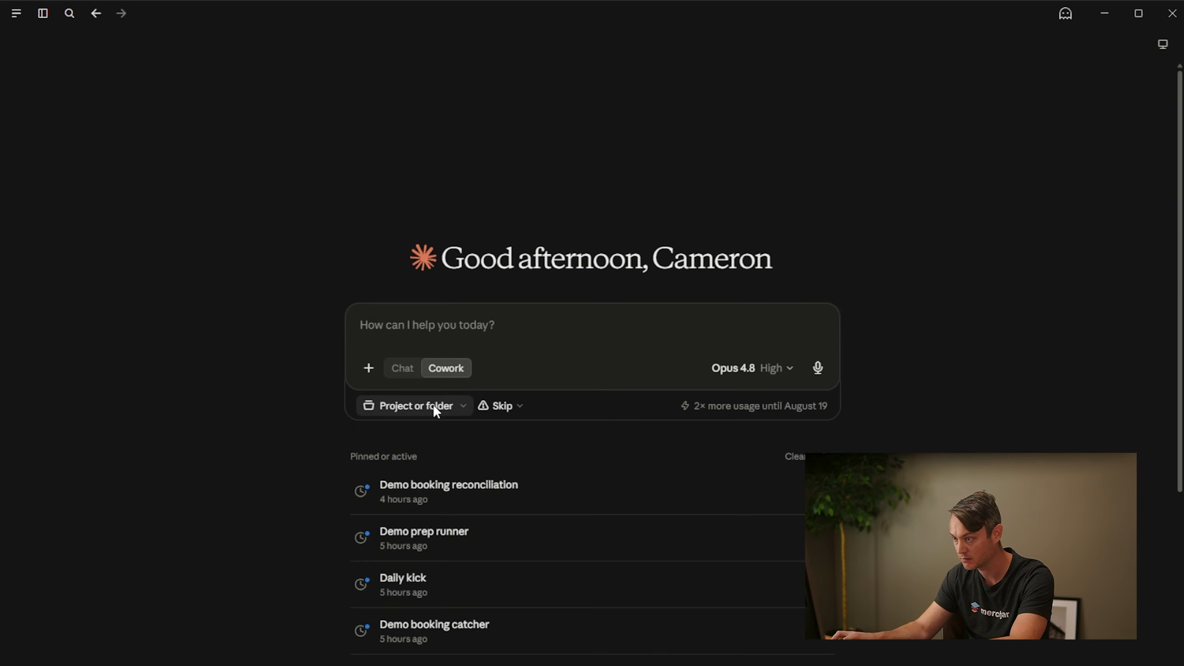
left_click(434, 407)
left_click(464, 531)
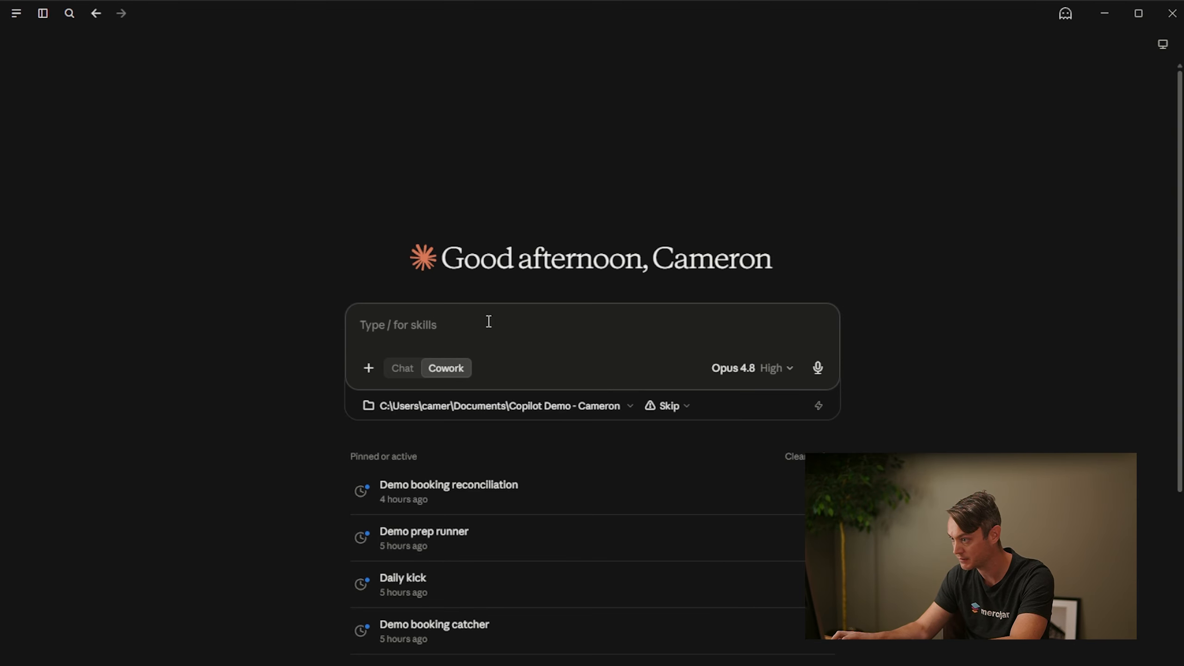
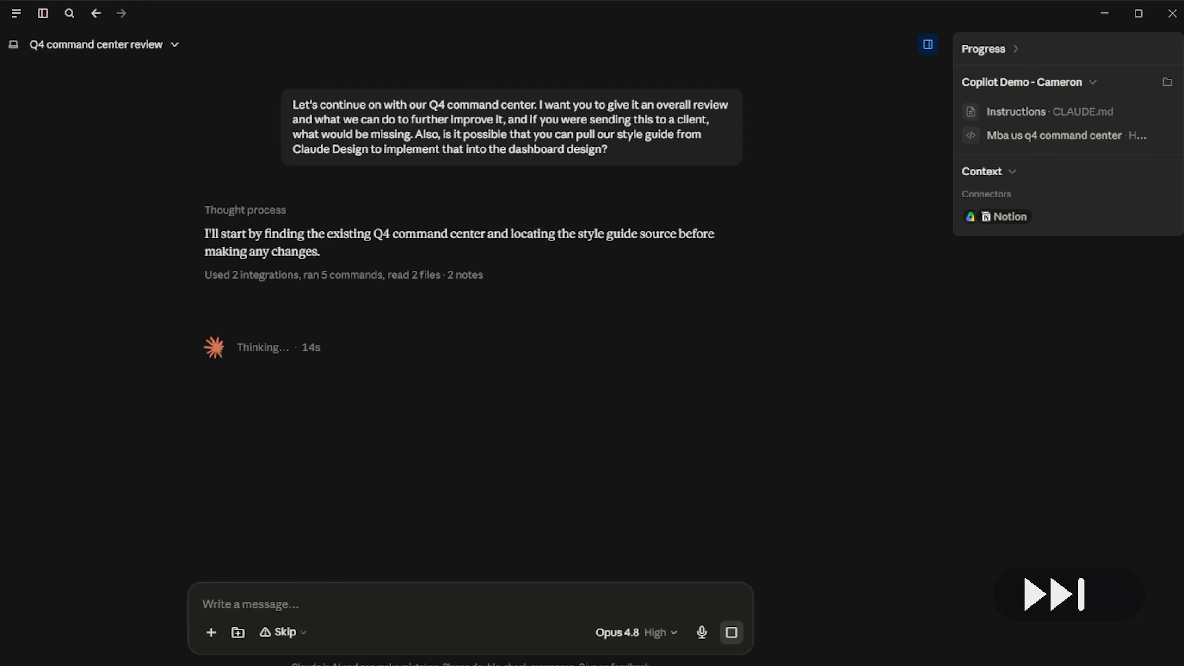
Read Claude's review of the Q4 command center, covering its strengths, weaknesses and what is missing for a client
scroll(459, 326, "up", 5)
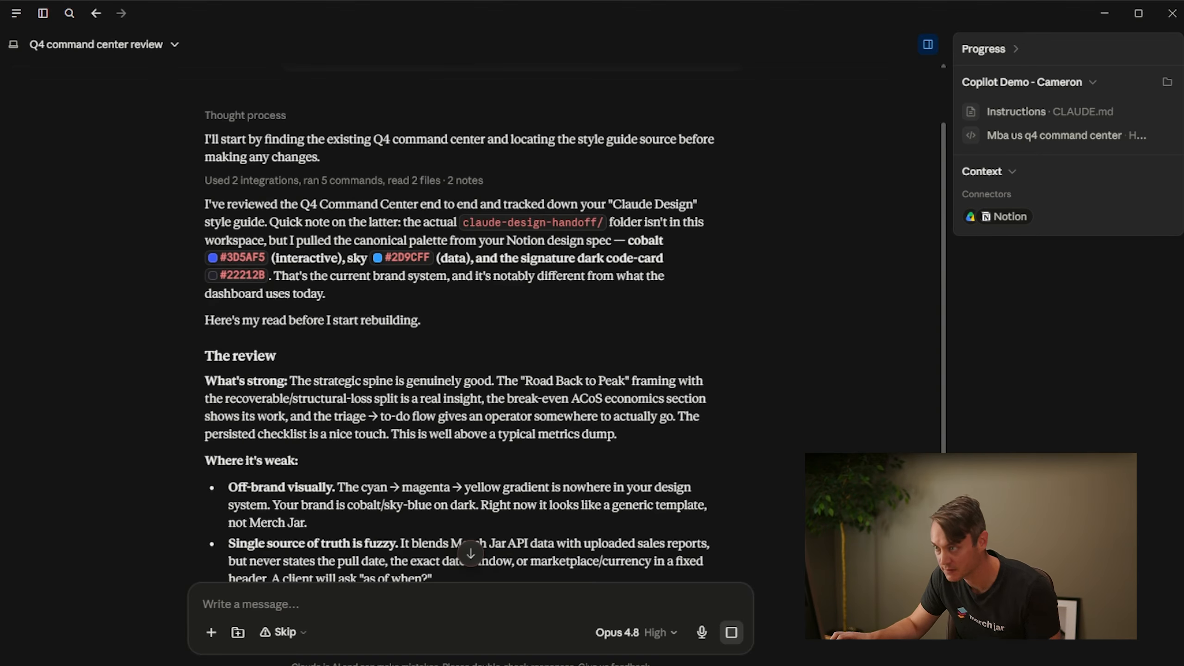
scroll(335, 333, "down", 3)
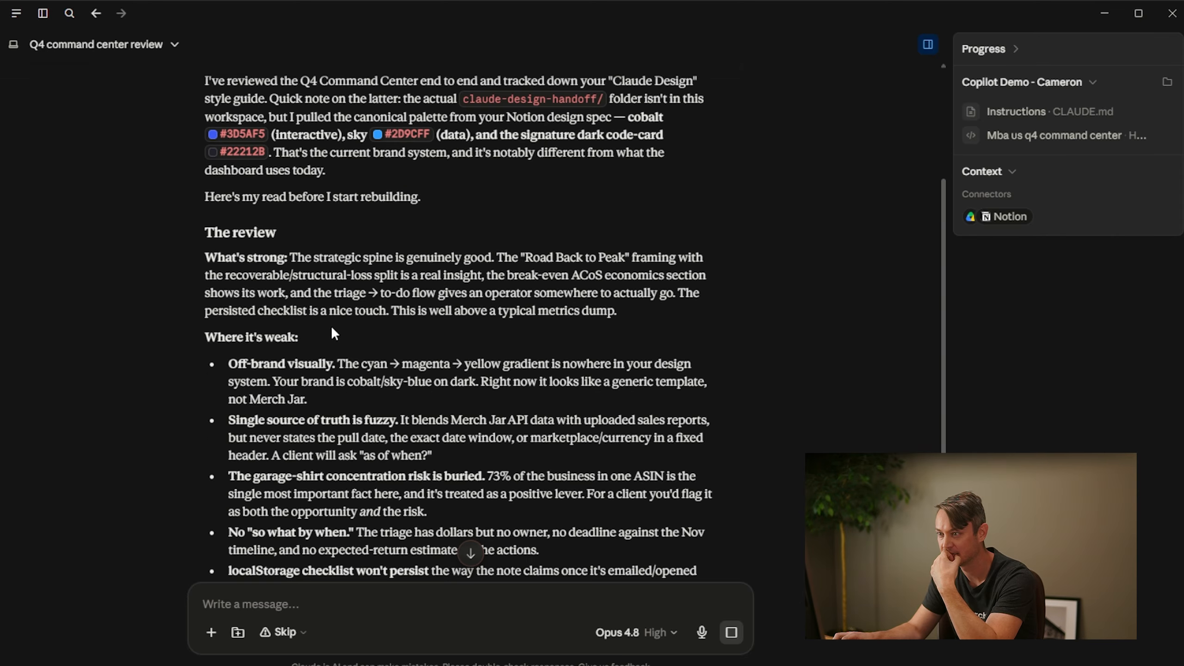
scroll(334, 339, "down", 3)
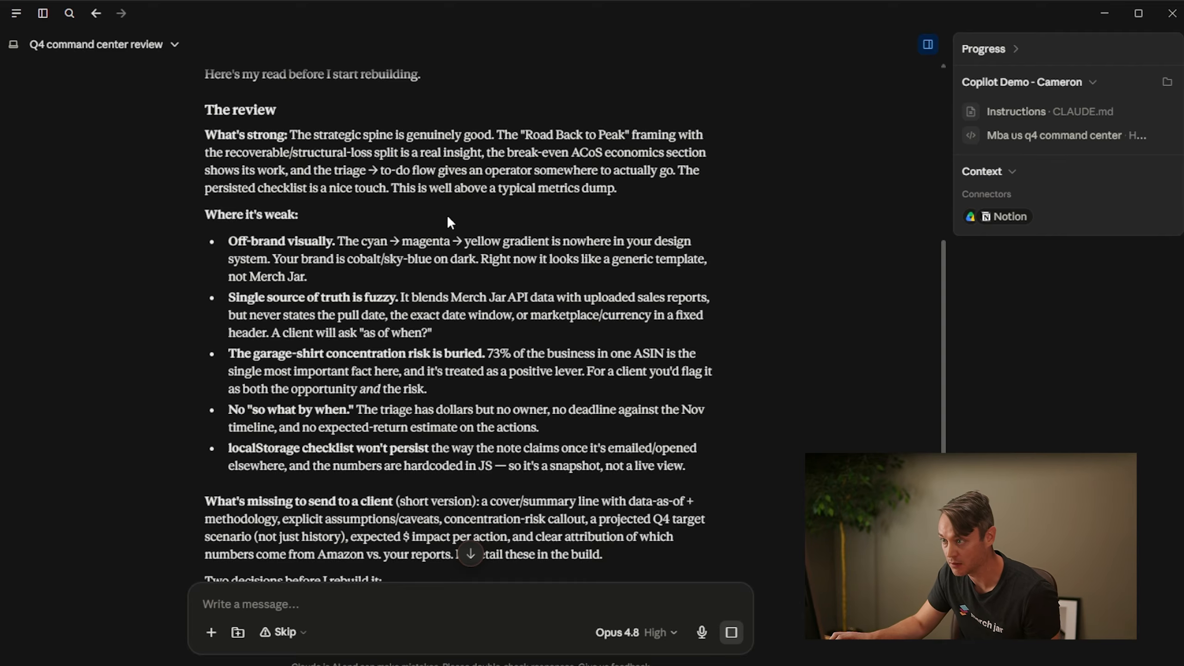
scroll(187, 178, "down", 4)
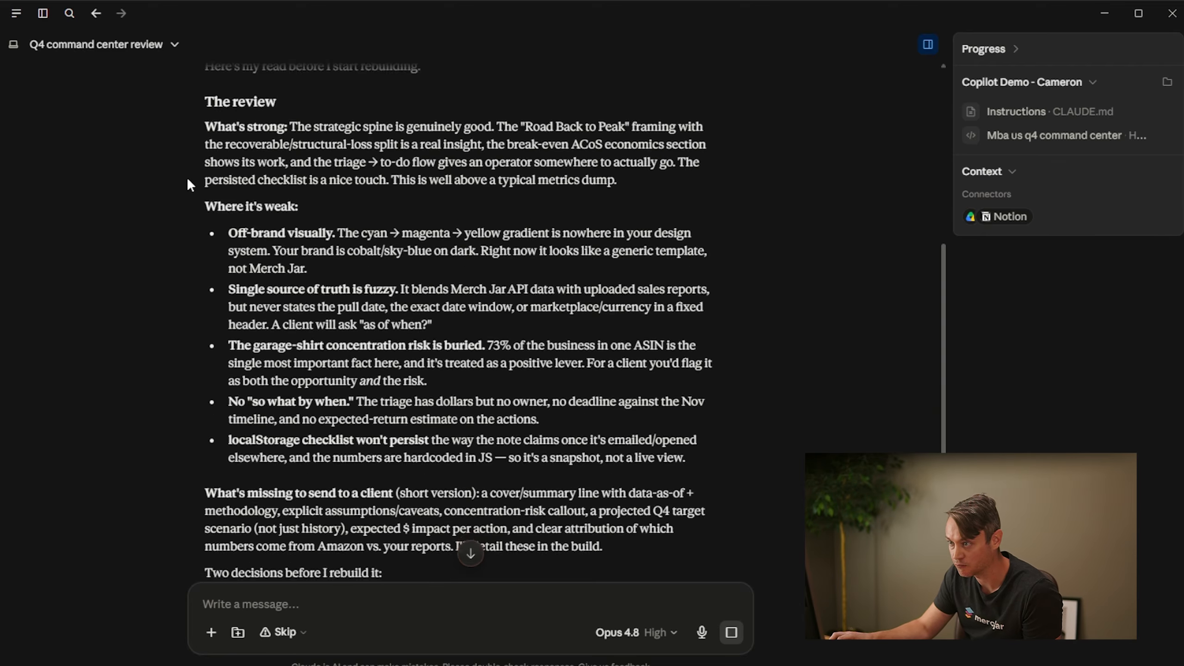
scroll(282, 196, "up", 2)
scroll(354, 186, "up", 2)
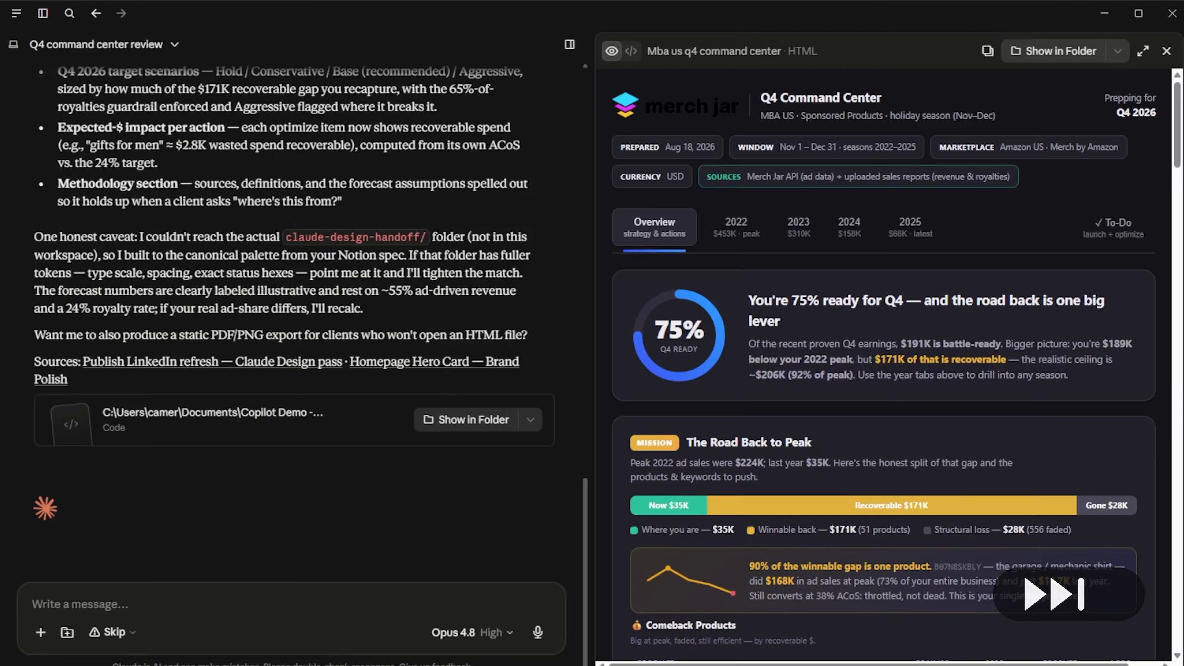
Read Claude's summary of the rebuilt dashboard, covering the dark theme reskin and the added client-deliverable layer
scroll(280, 303, "up", 8)
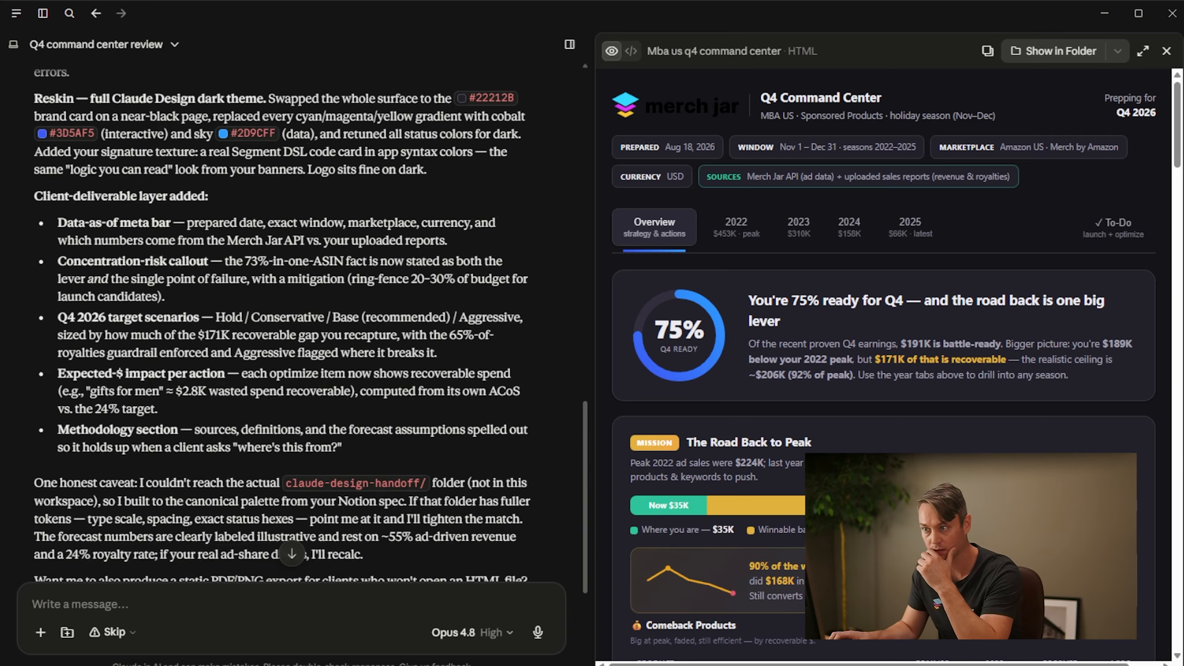
scroll(280, 322, "up", 4)
scroll(294, 322, "down", 1)
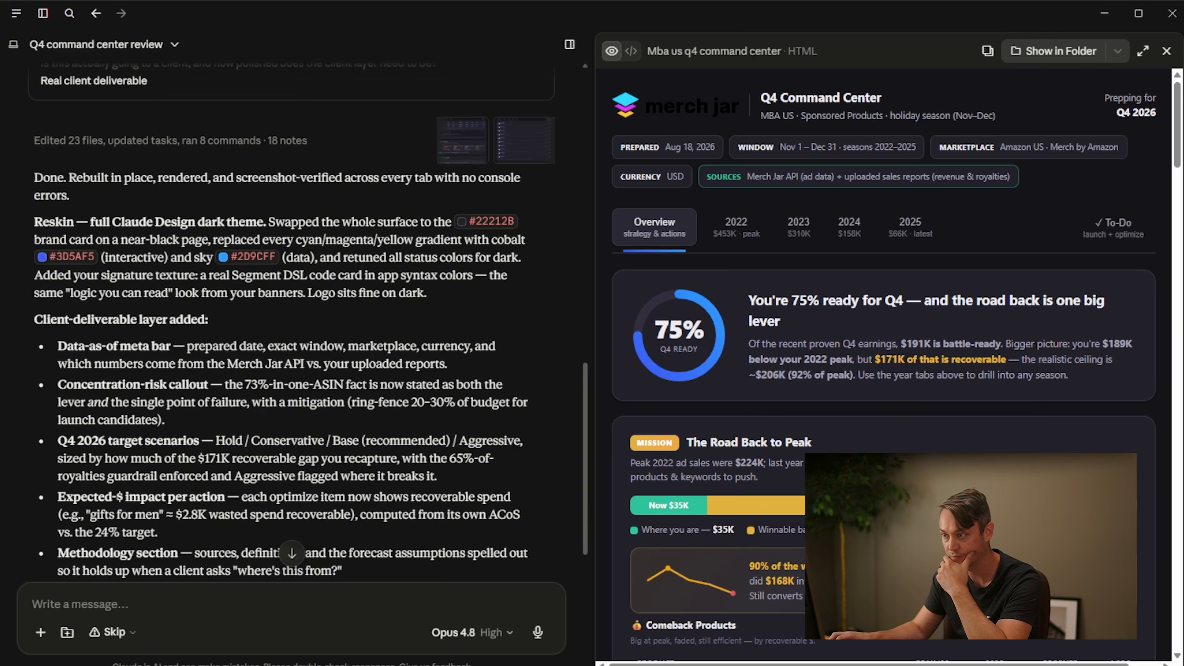
scroll(280, 322, "down", 3)
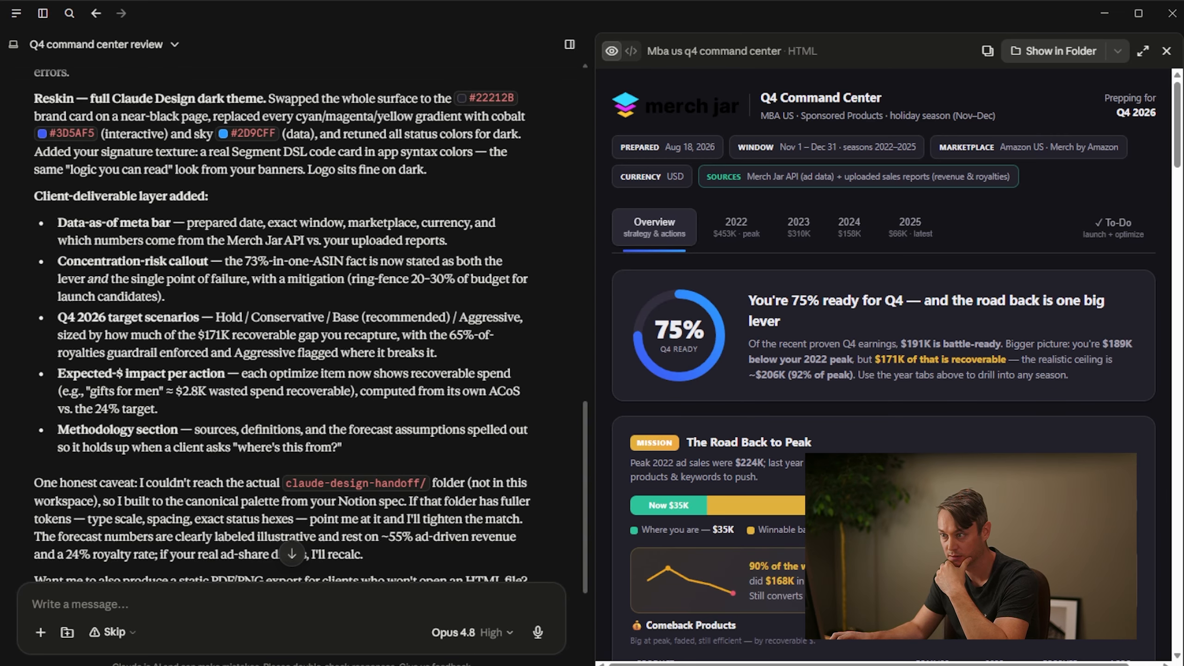
scroll(292, 326, "down", 2)
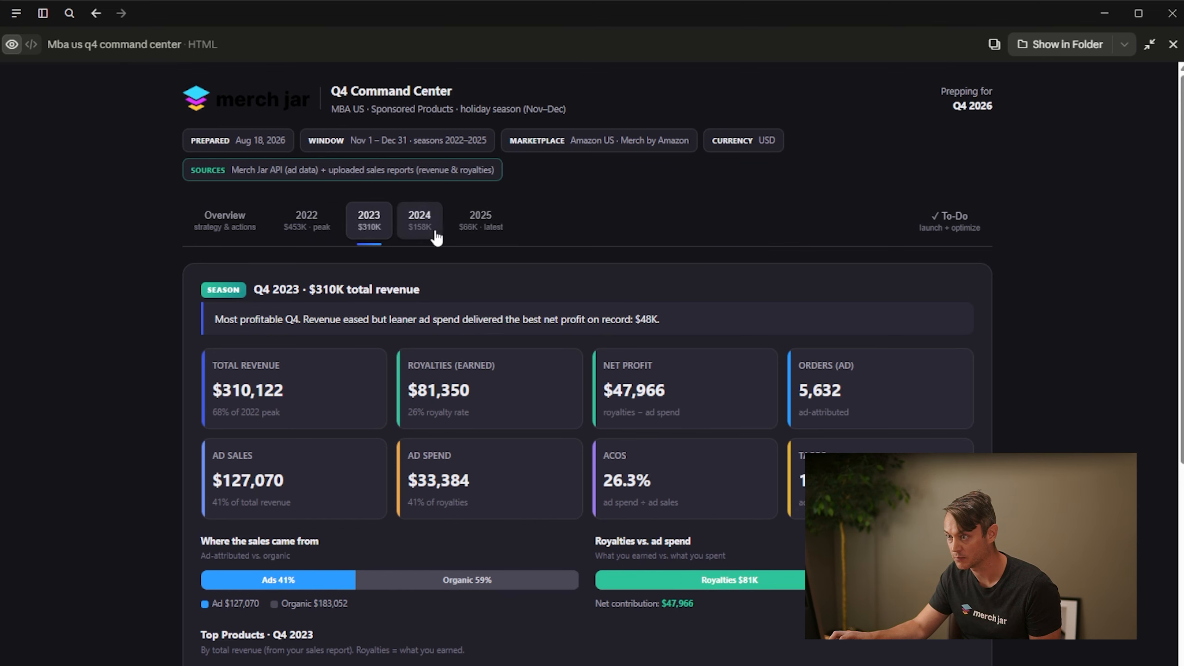
Review the 2024 season results and the To-Do list of products to launch campaigns for in the enlarged dashboard
left_click(421, 223)
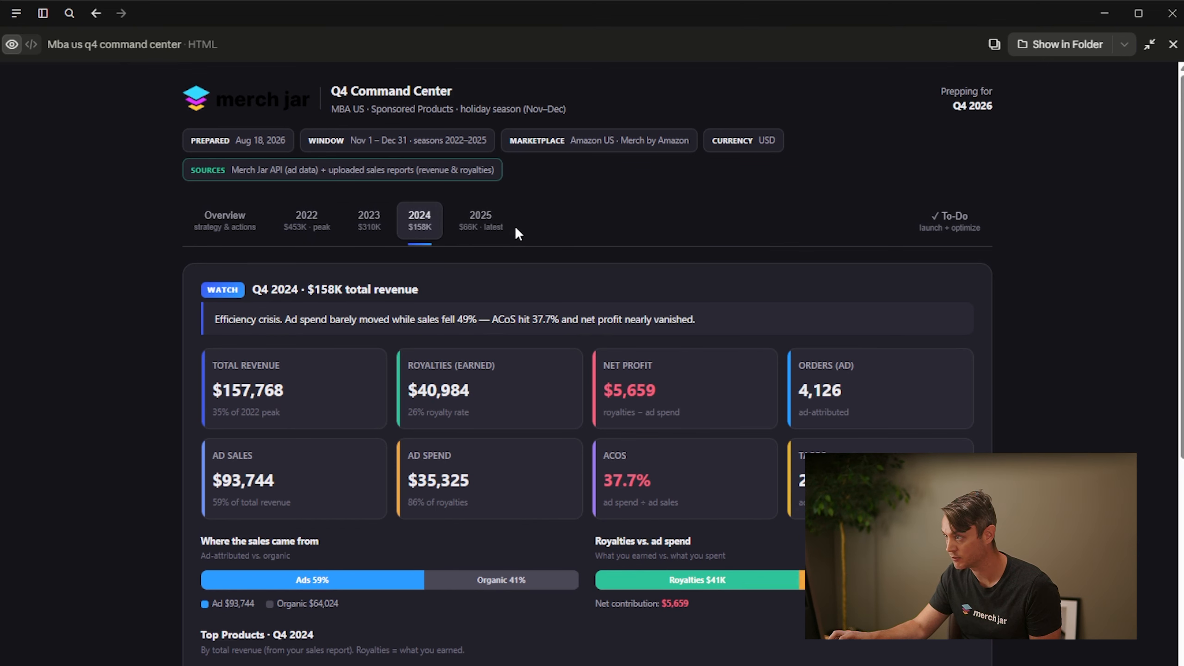
left_click(969, 232)
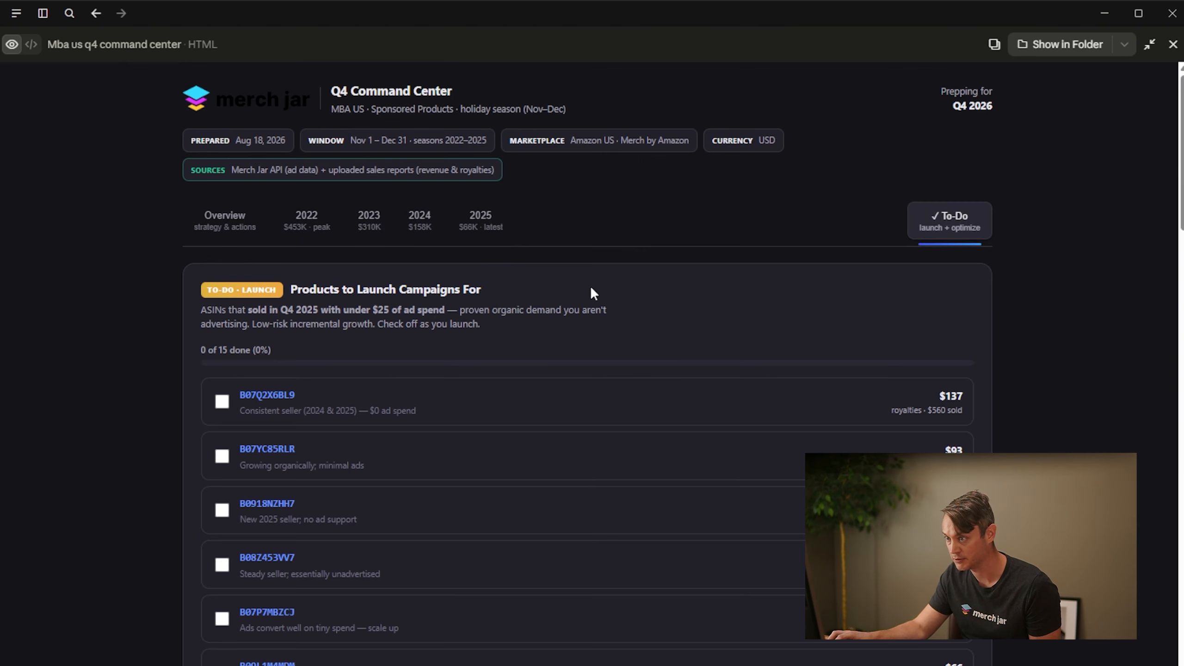
scroll(201, 327, "down", 3)
Test the launch checklist by ticking B07YC85RLR, B0918NZHH7 and B08Z453VV7 and clearing them again
left_click(221, 278)
left_click(222, 278)
left_click(223, 332)
left_click(222, 387)
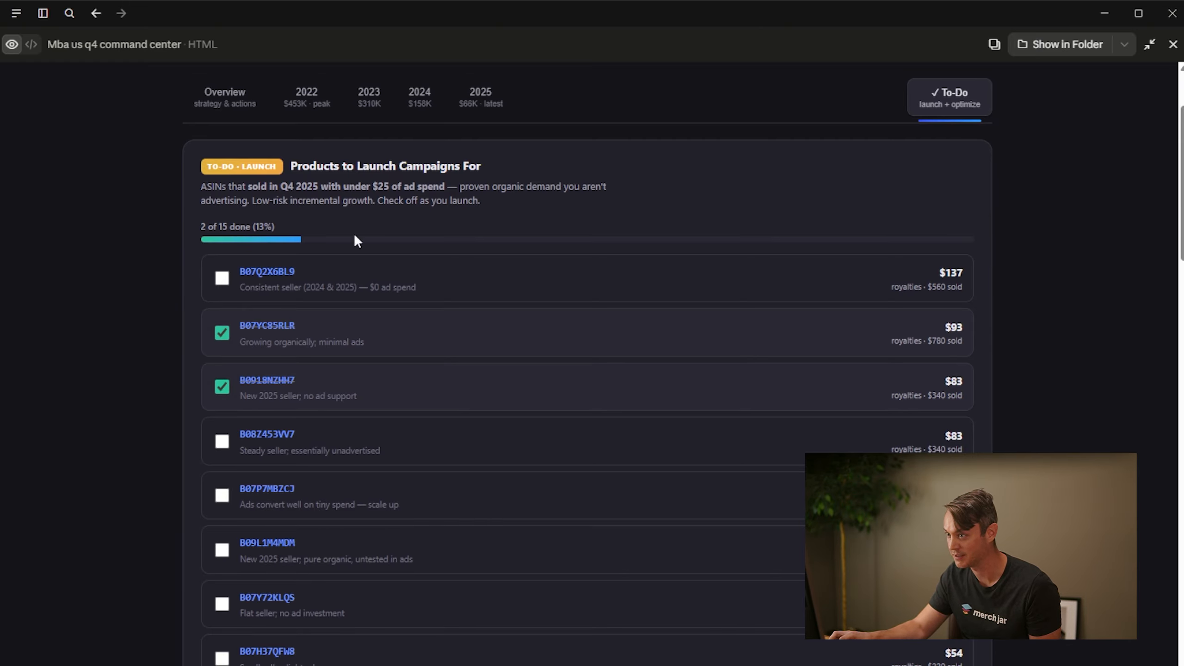
left_click(226, 440)
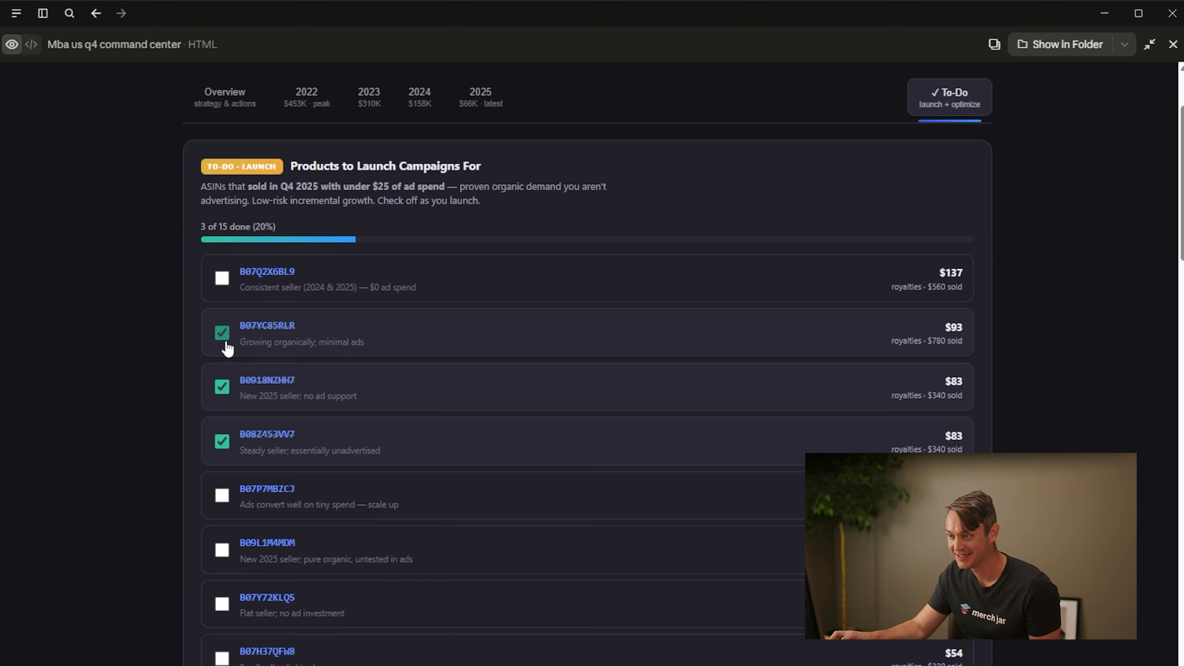
left_click(222, 332)
left_click(223, 387)
left_click(222, 440)
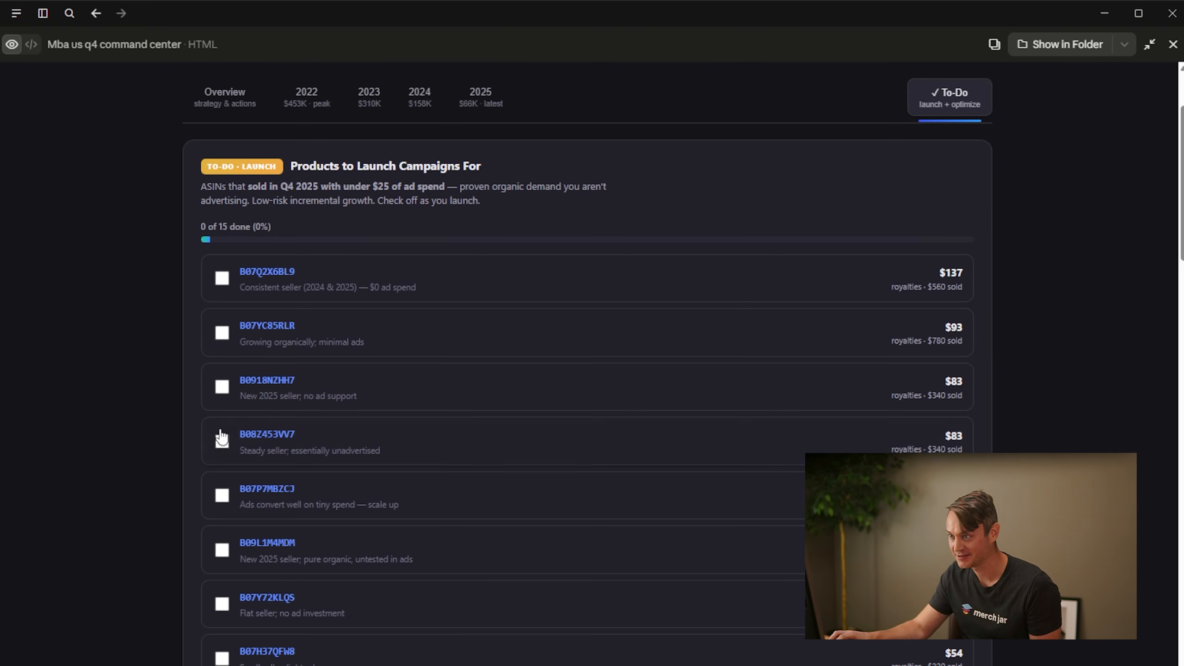
Look over the rest of the launch checklist and shrink the dashboard preview back beside the chat
scroll(304, 344, "down", 15)
scroll(210, 284, "up", 15)
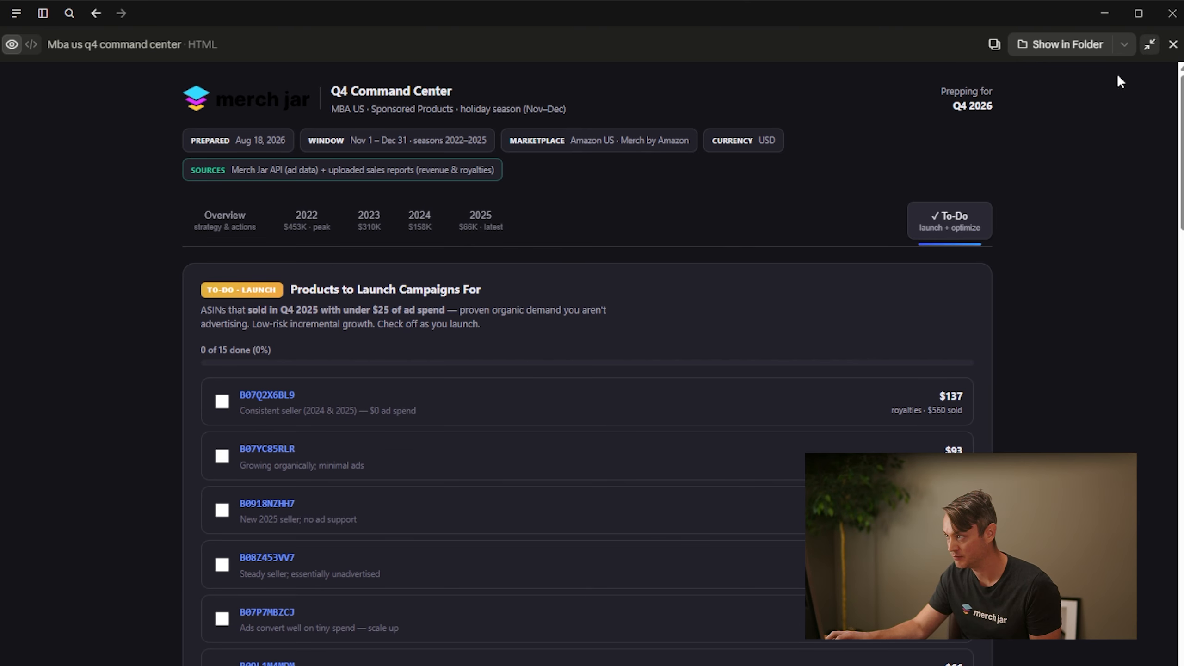
left_click(1149, 44)
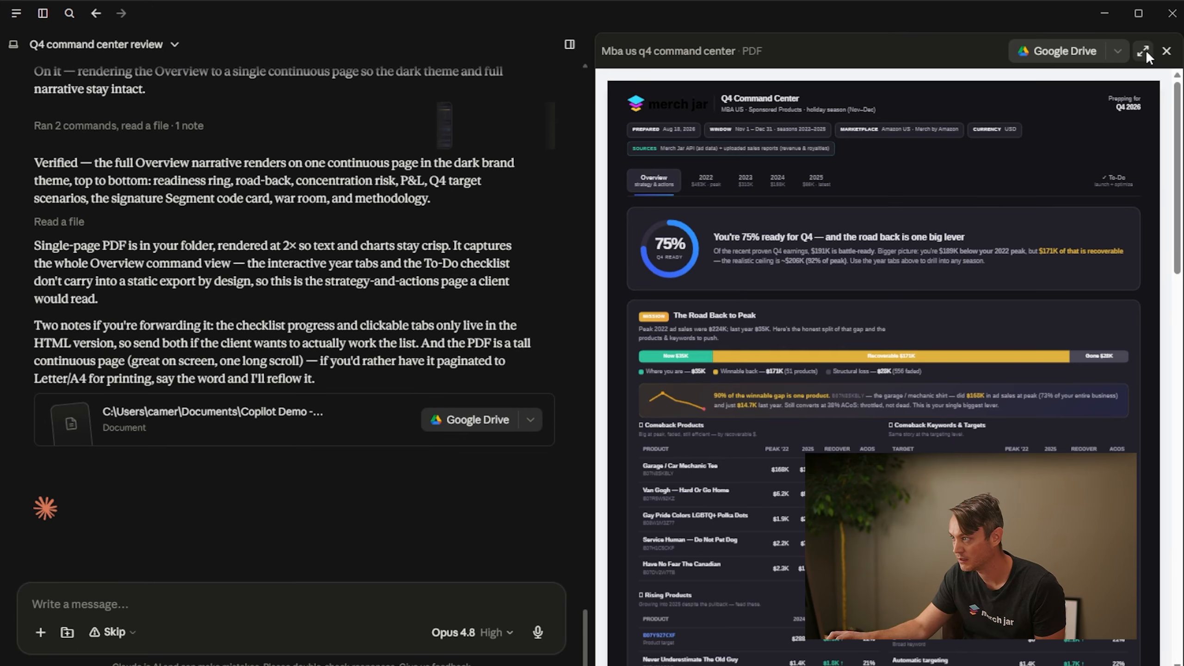
Enlarge the exported command center PDF, look through it to the Q4 2026 target scenarios, and shrink the preview again
left_click(1140, 52)
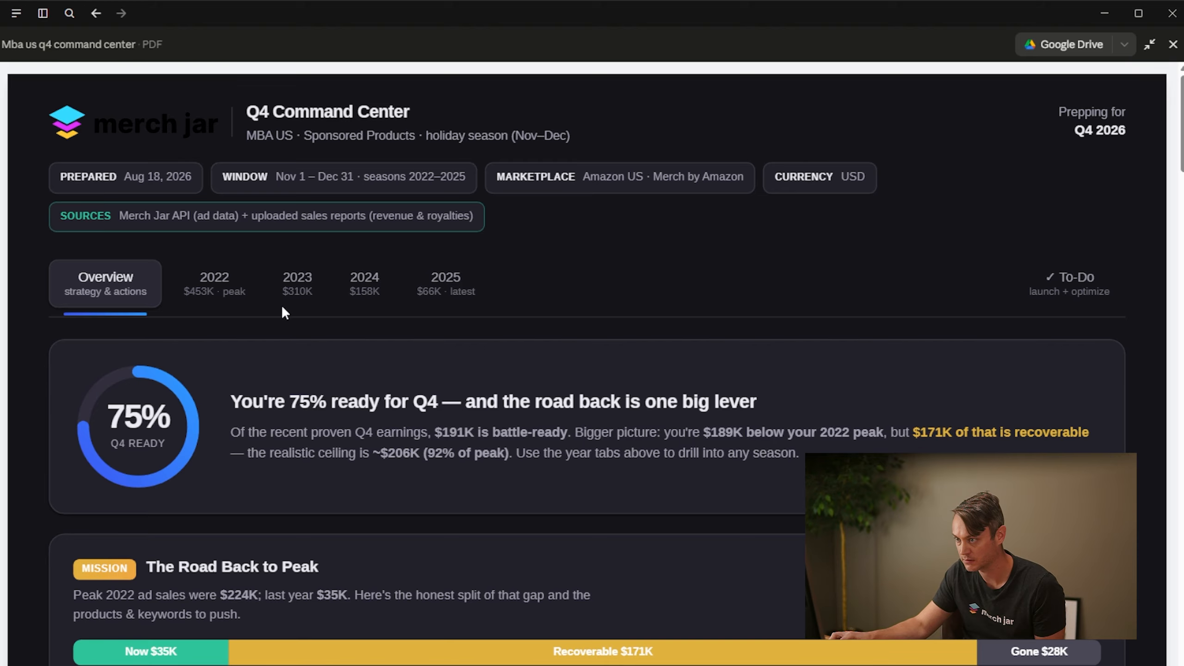
scroll(461, 369, "down", 20)
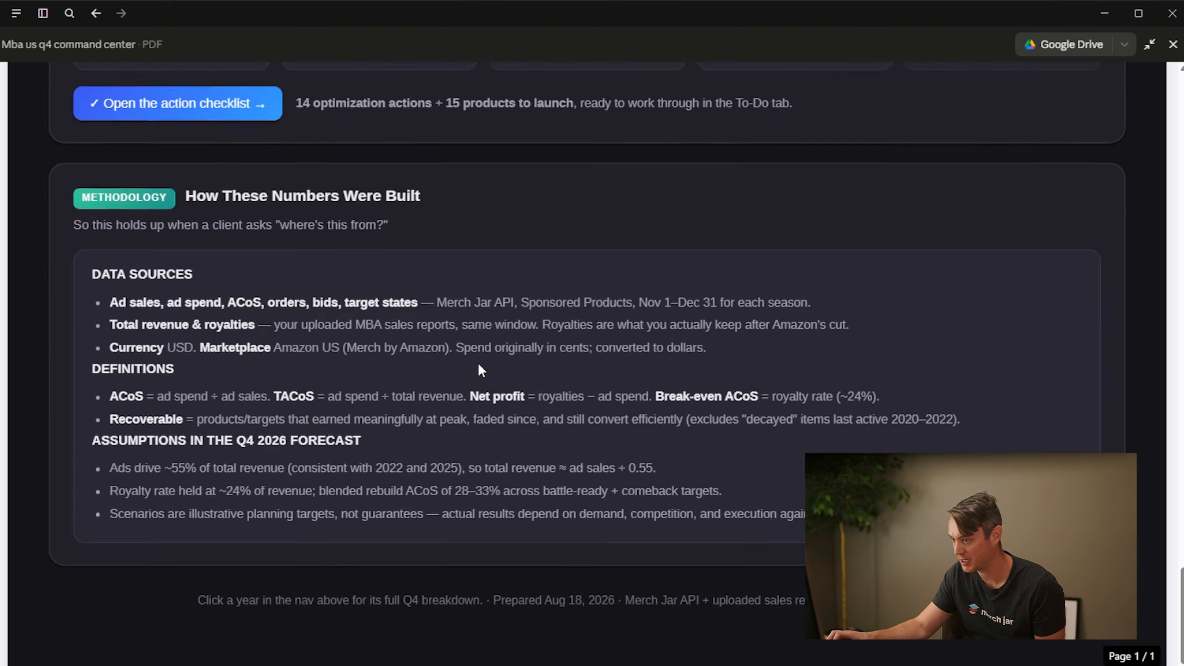
scroll(515, 376, "up", 20)
left_click(1149, 45)
Ask Claude to turn the dashboard into a client-ready PDF, choosing Merch Jar branded sample for the cover and Polished light report for the visual treatment
left_click(227, 600)
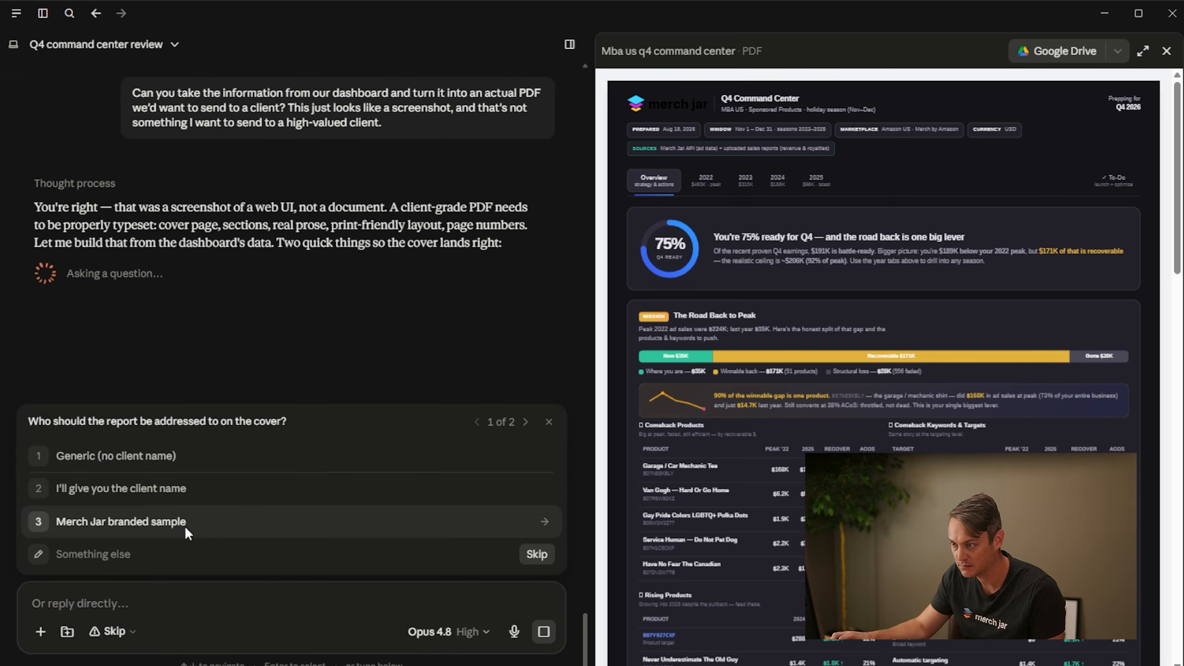
left_click(144, 521)
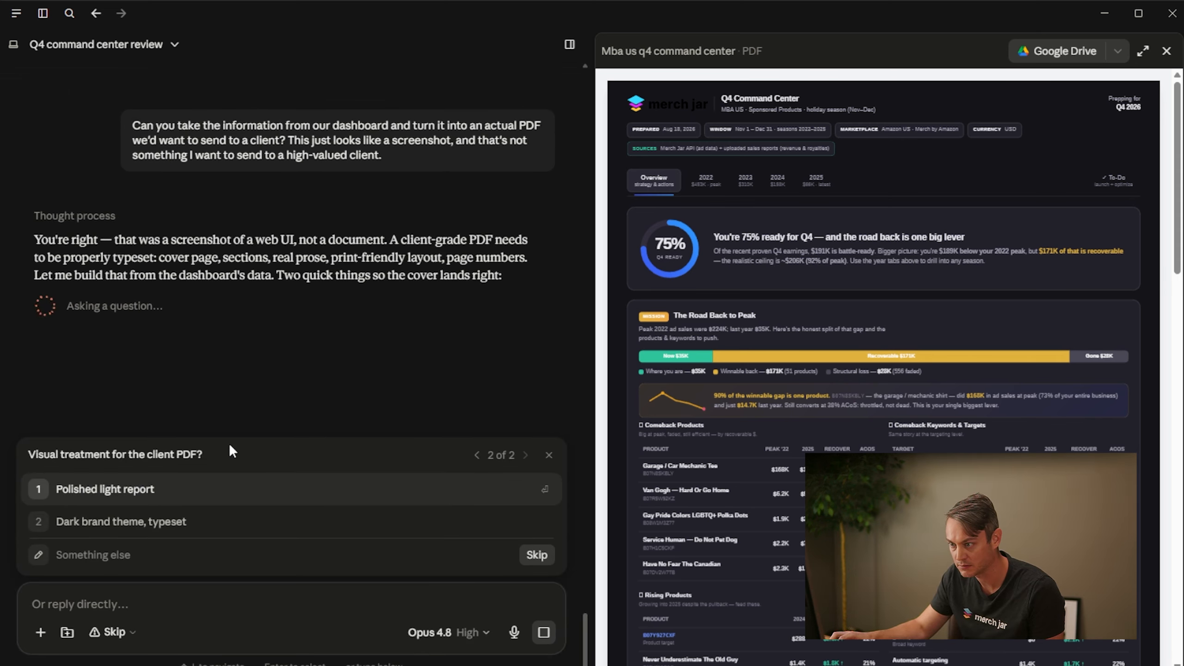
left_click(177, 490)
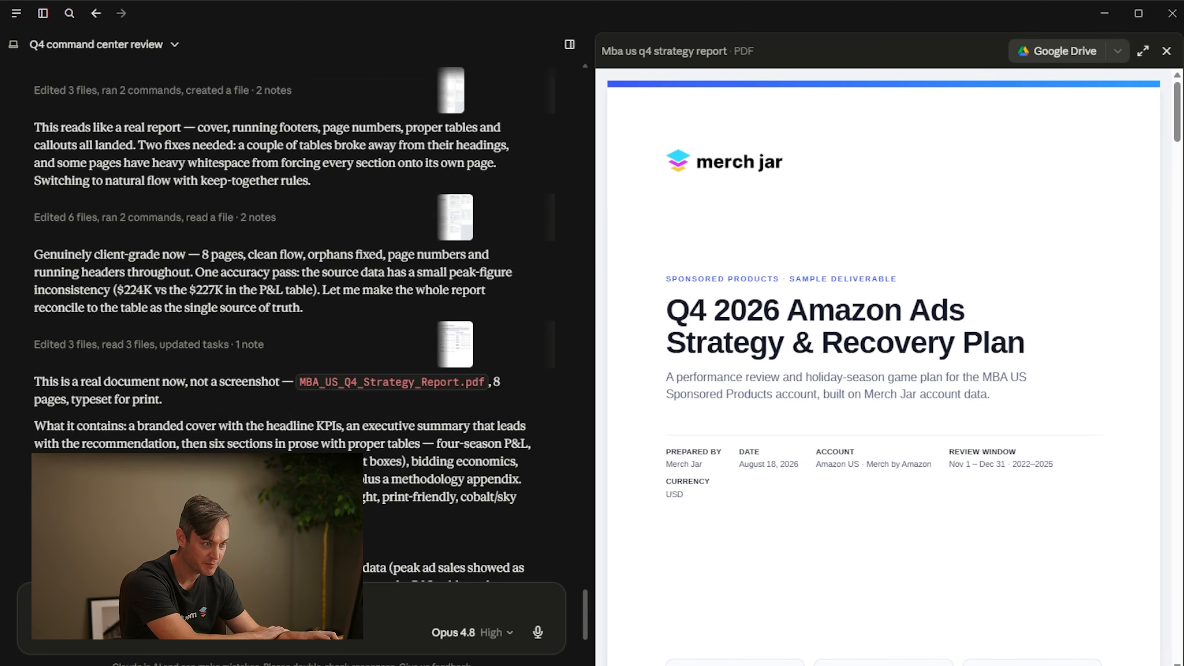
Read Claude's notes on the Q4 strategy report and page through the PDF from the cover to the methodology appendix
scroll(294, 322, "up", 3)
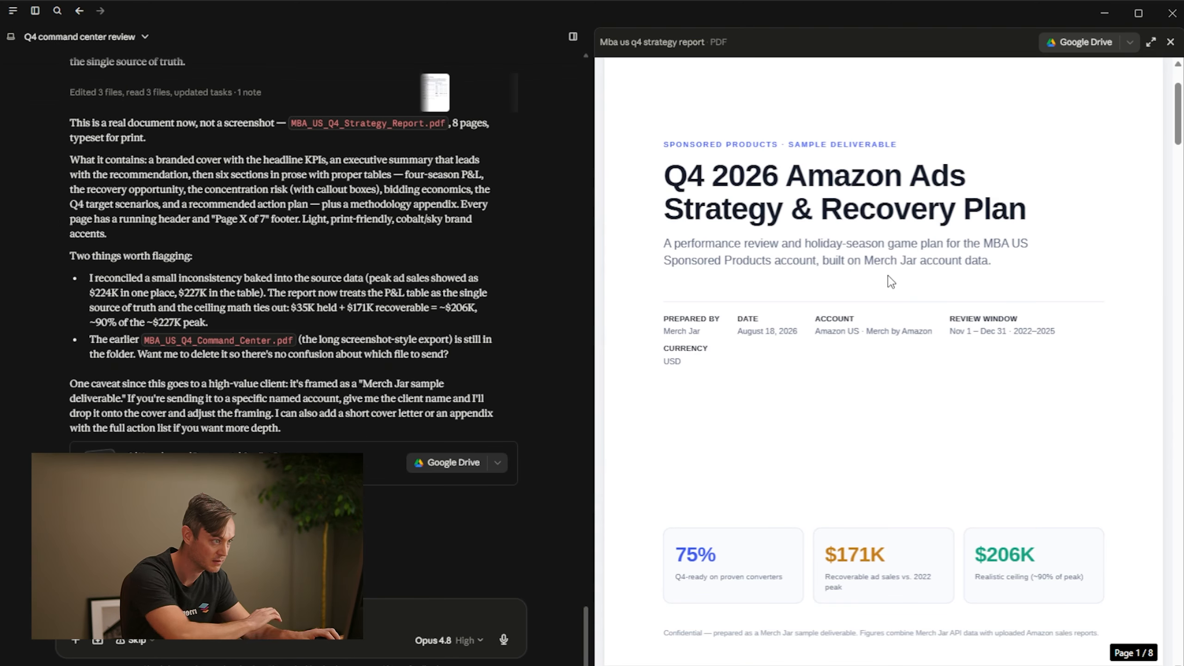
scroll(876, 294, "up", 2)
scroll(819, 328, "down", 8)
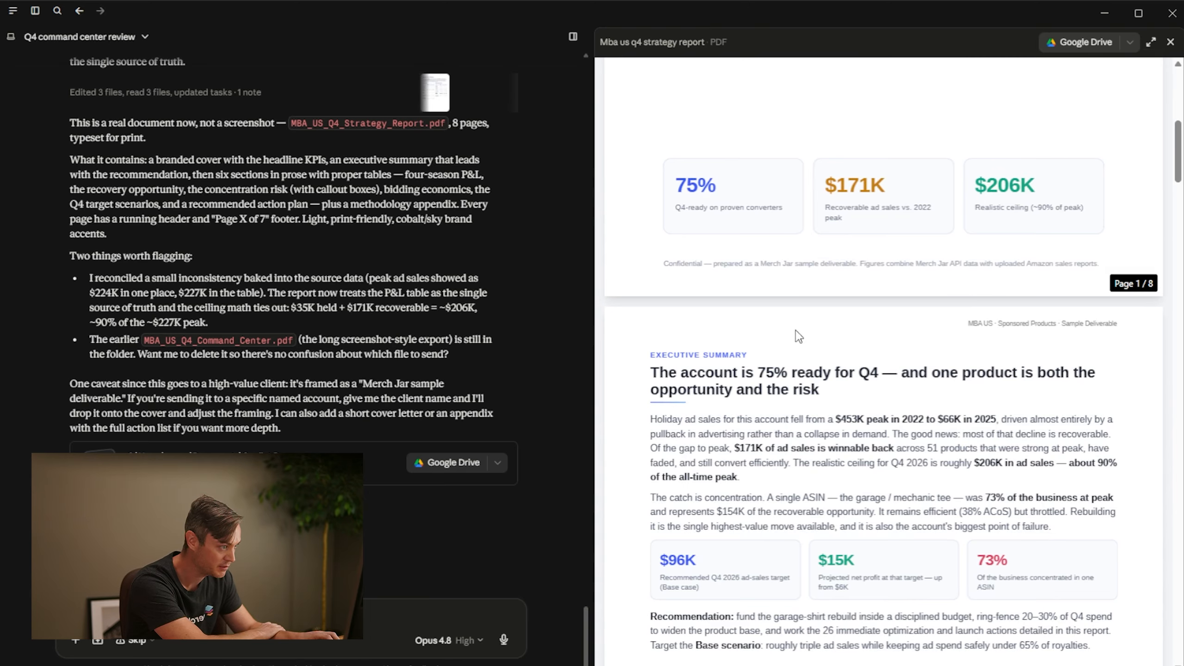
scroll(797, 336, "down", 5)
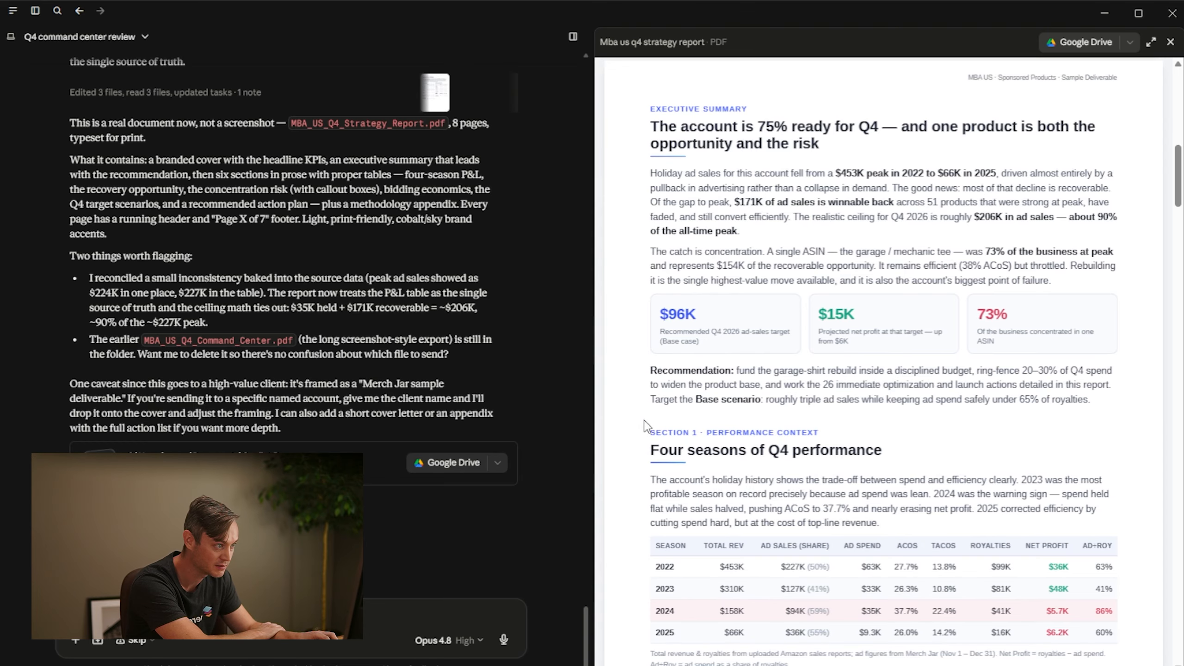
scroll(652, 420, "down", 5)
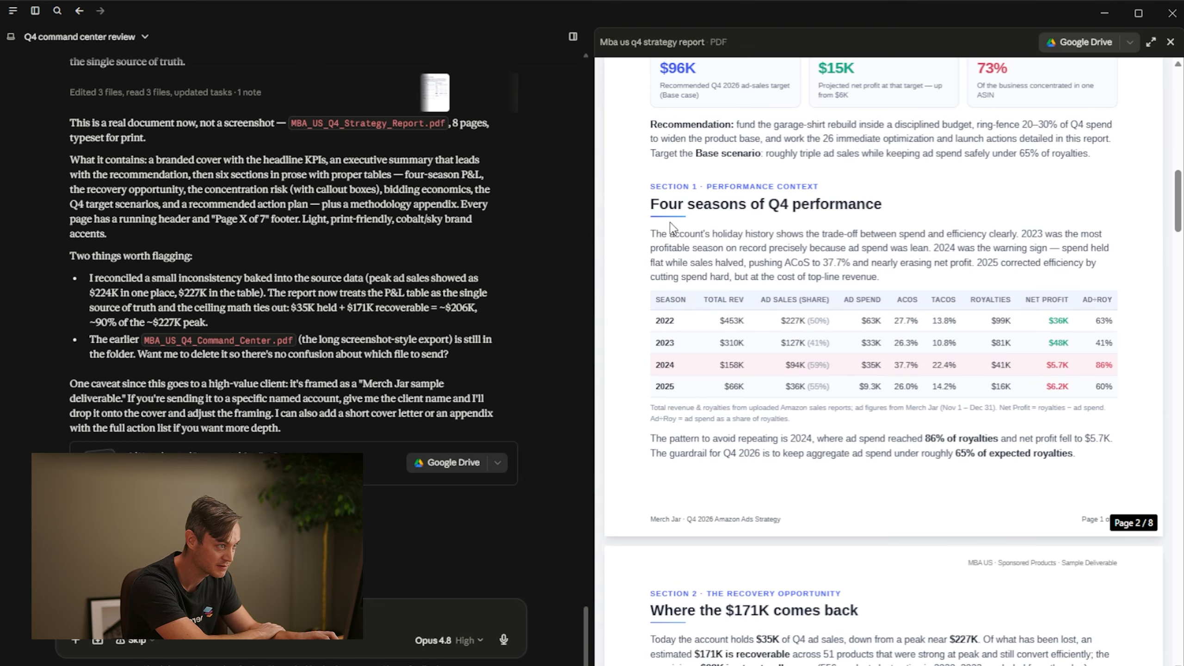
scroll(699, 312, "down", 10)
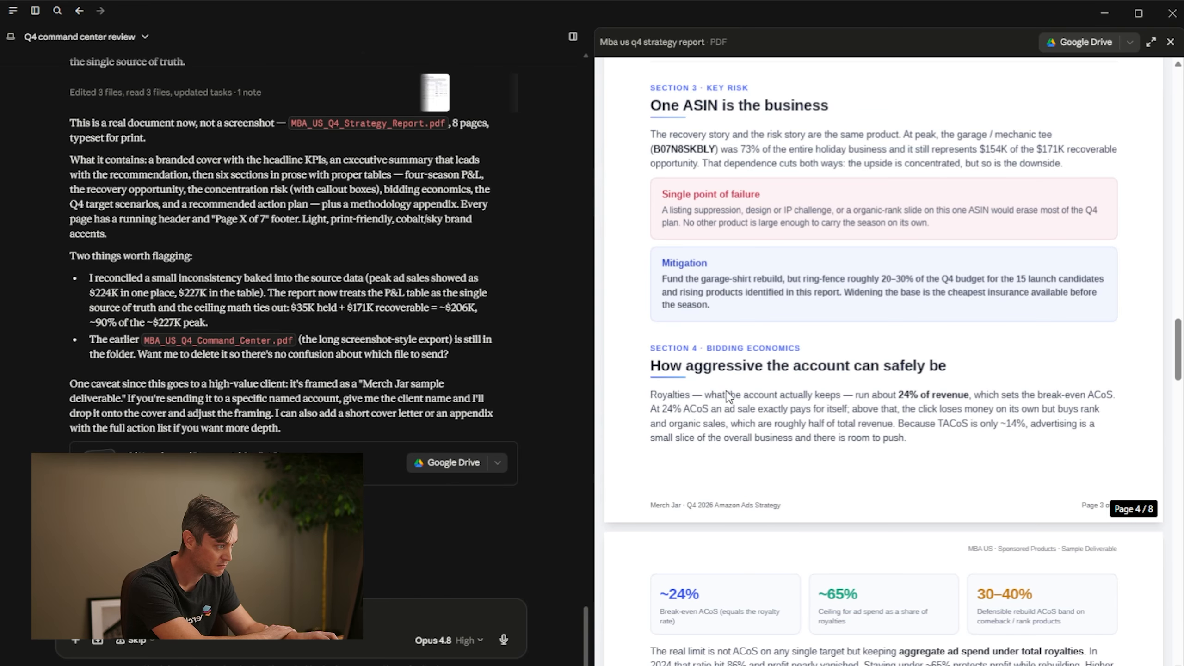
scroll(726, 350, "down", 3)
scroll(757, 364, "down", 20)
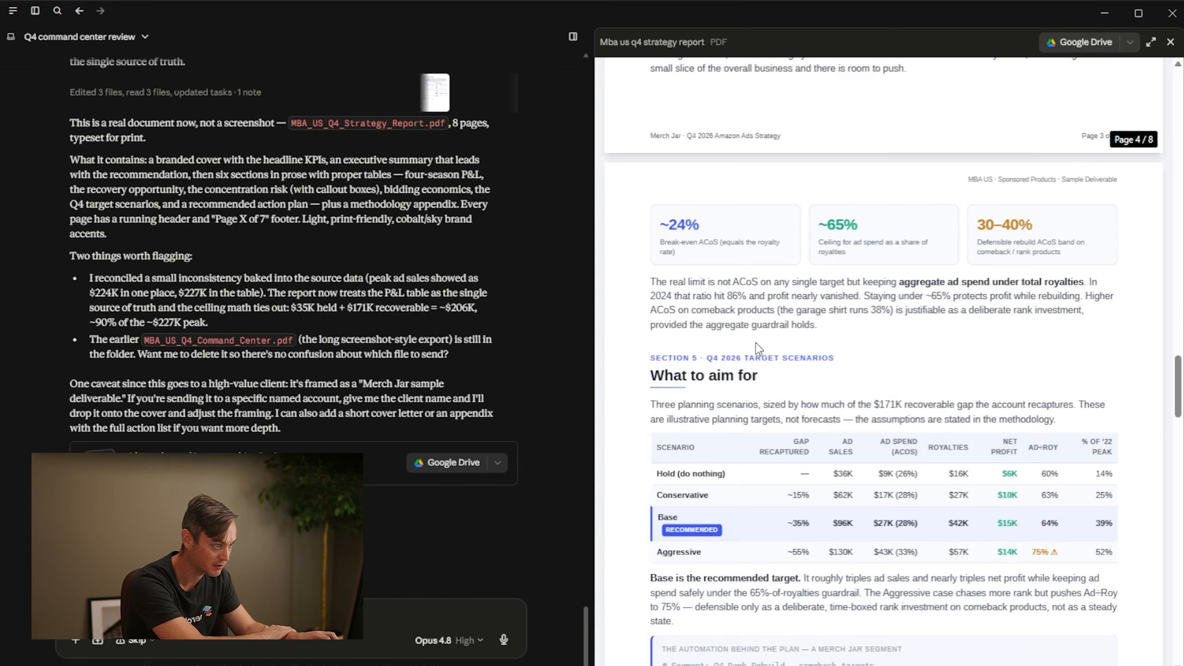
scroll(862, 243, "down", 5)
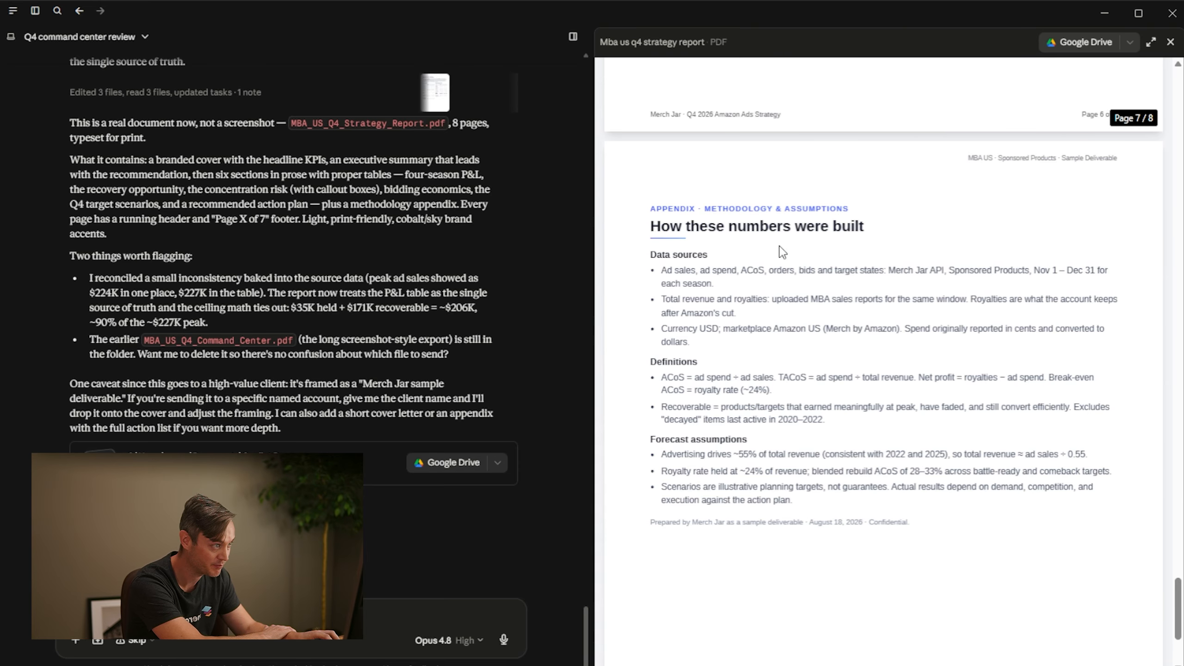
Look back over the strategy report's season performance table, executive summary and cover page
scroll(788, 321, "up", 20)
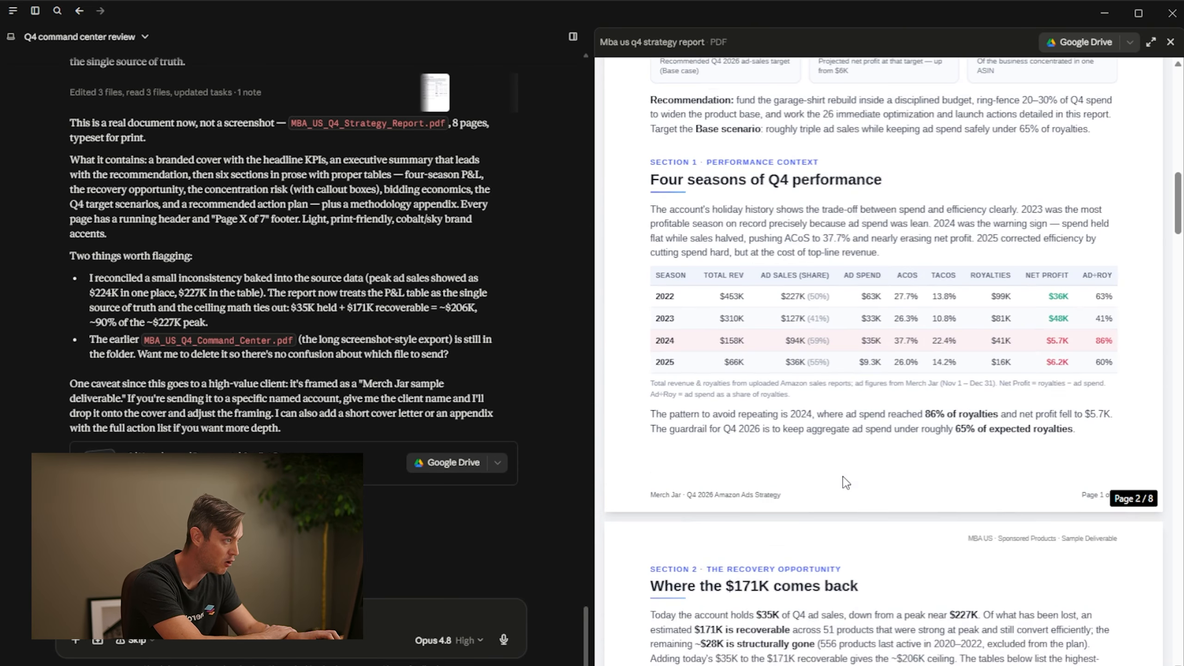
scroll(843, 492, "up", 8)
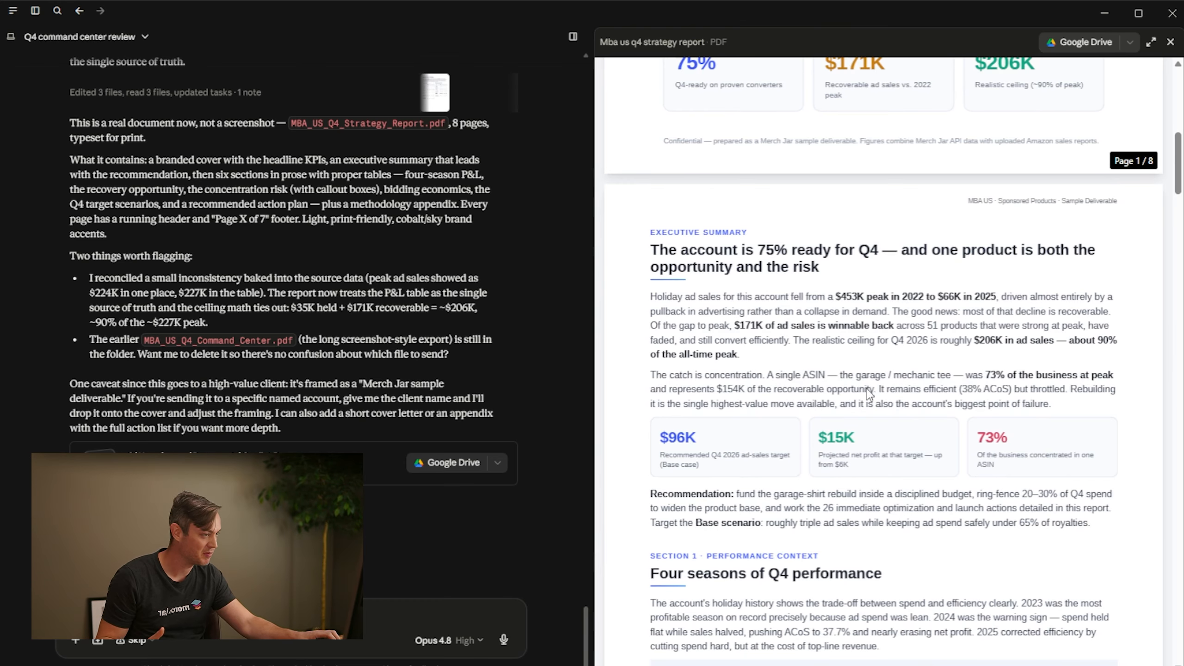
scroll(890, 362, "up", 10)
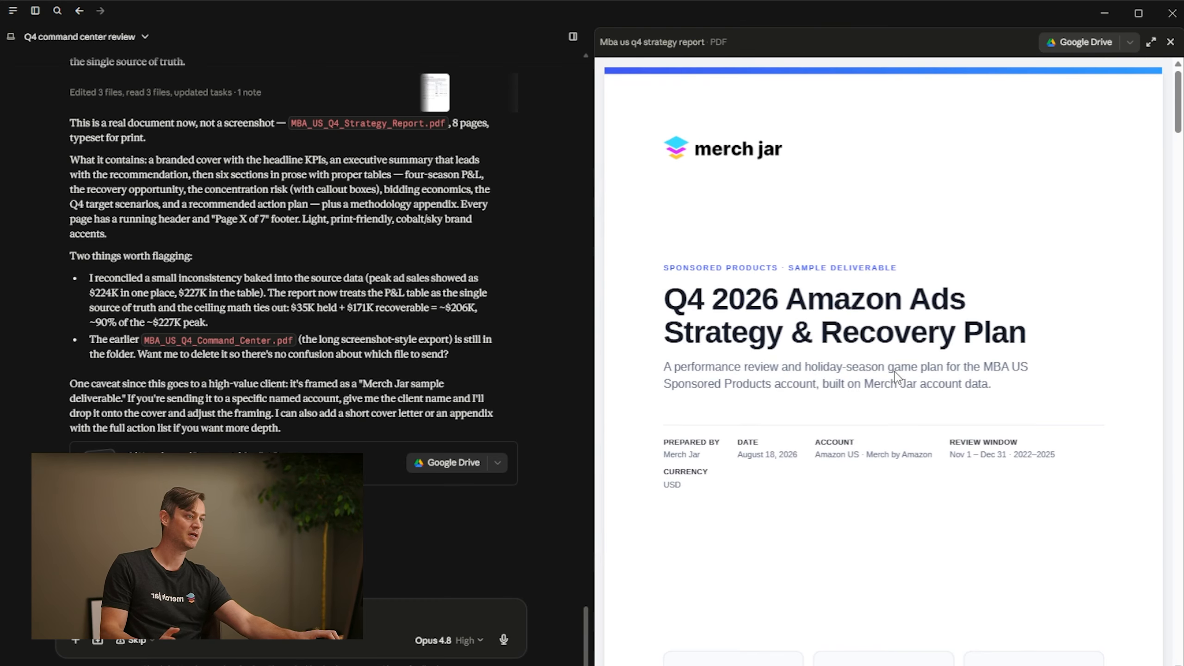
scroll(959, 402, "down", 5)
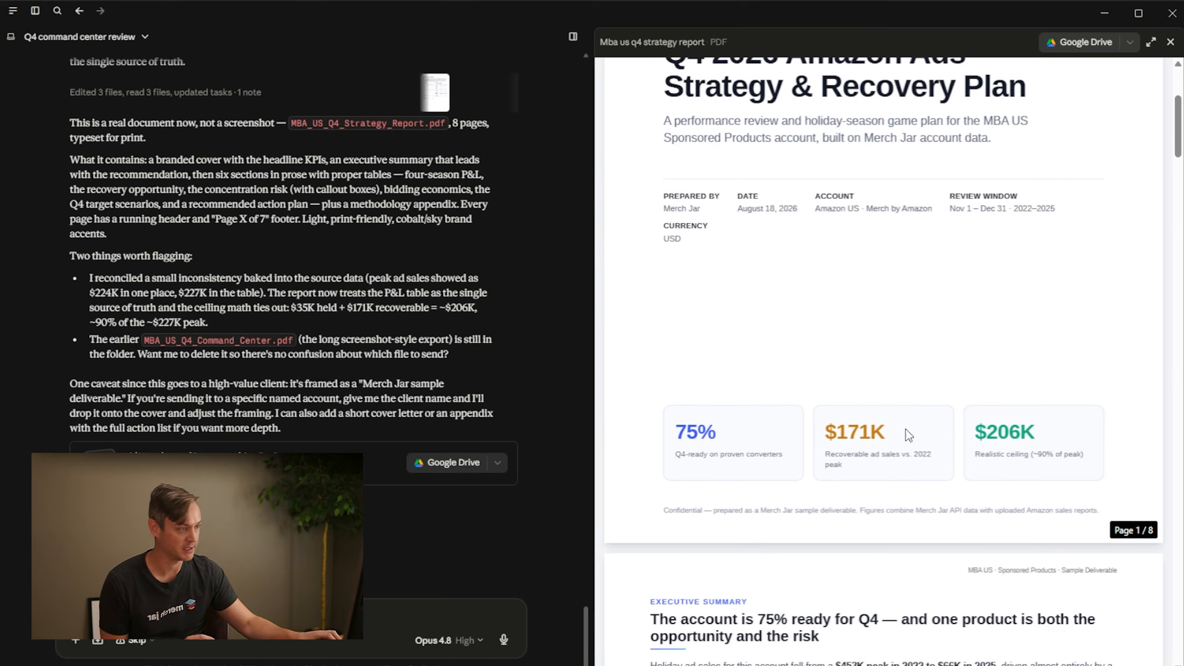
scroll(888, 443, "up", 3)
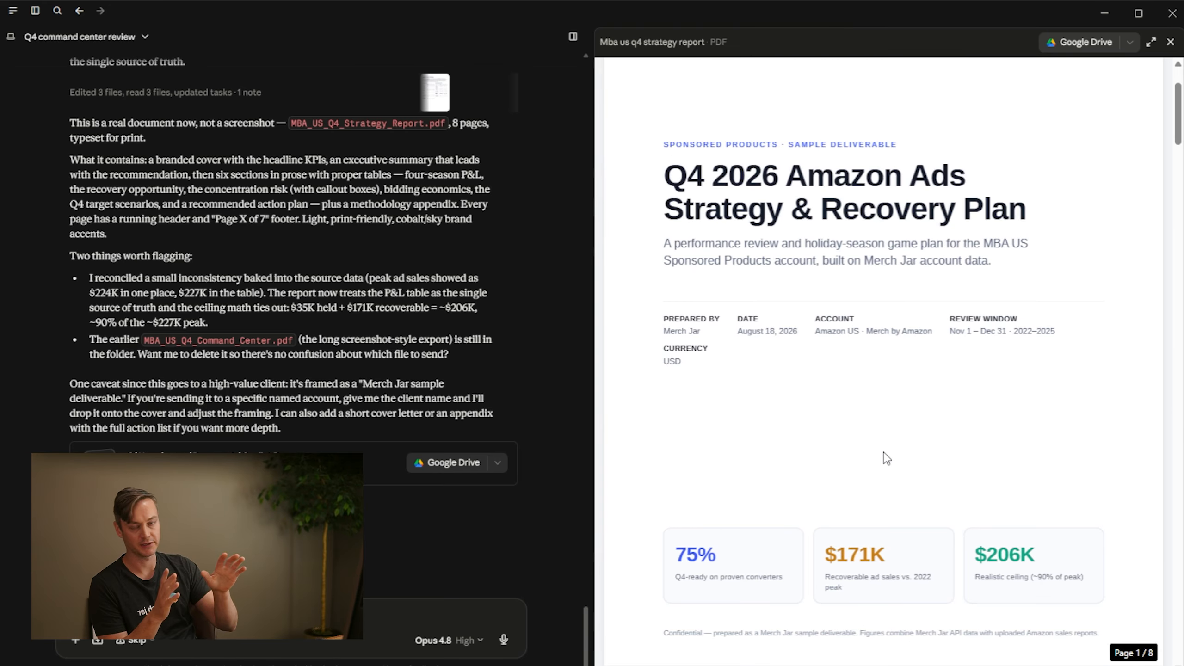